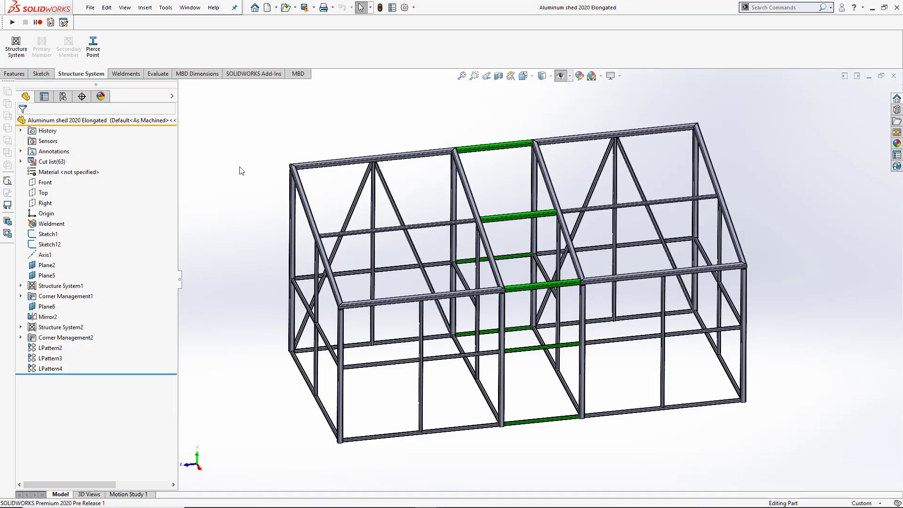
Switch to the Aluminum shed 2020 part, with its base sketch, vertical line and two planes
{"action": "key", "text": "ctrl+Tab"}
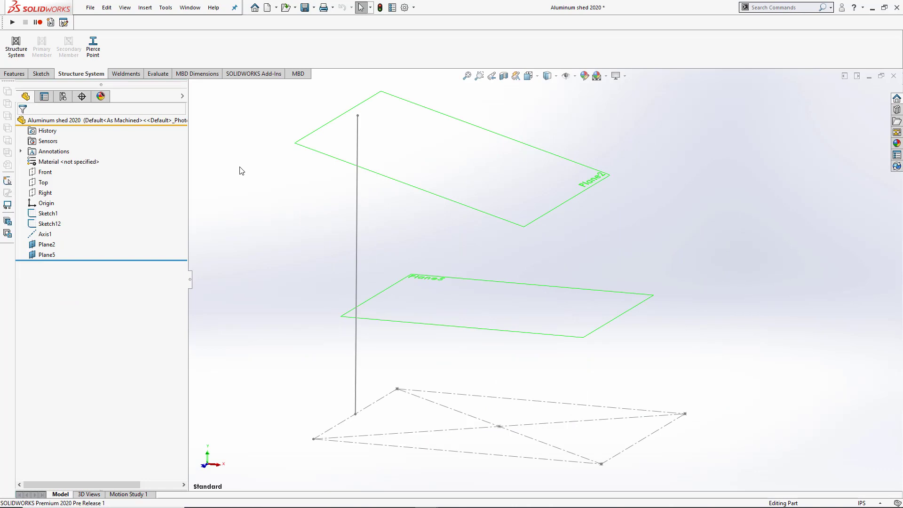
Start a Primary Member and preview each member type, ending on face-plane intersection
{"action": "left_click", "coordinate": [17, 49]}
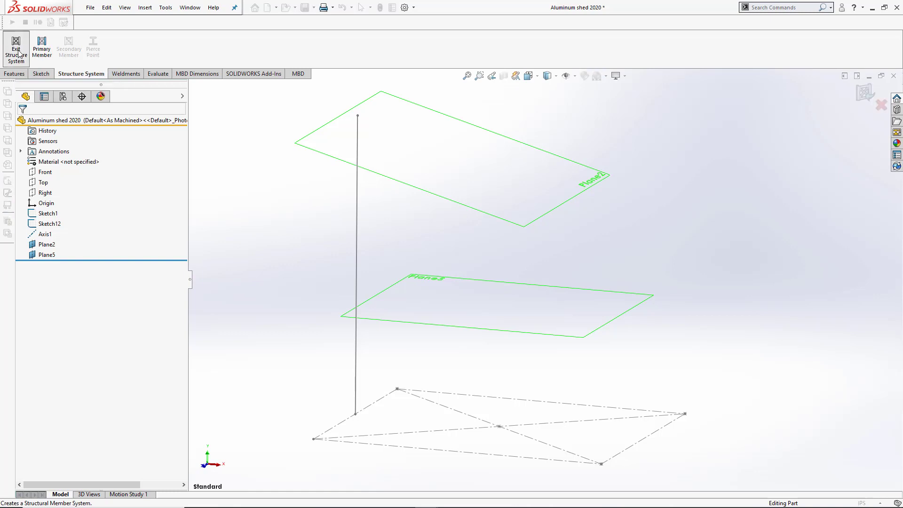
{"action": "left_click", "coordinate": [44, 55]}
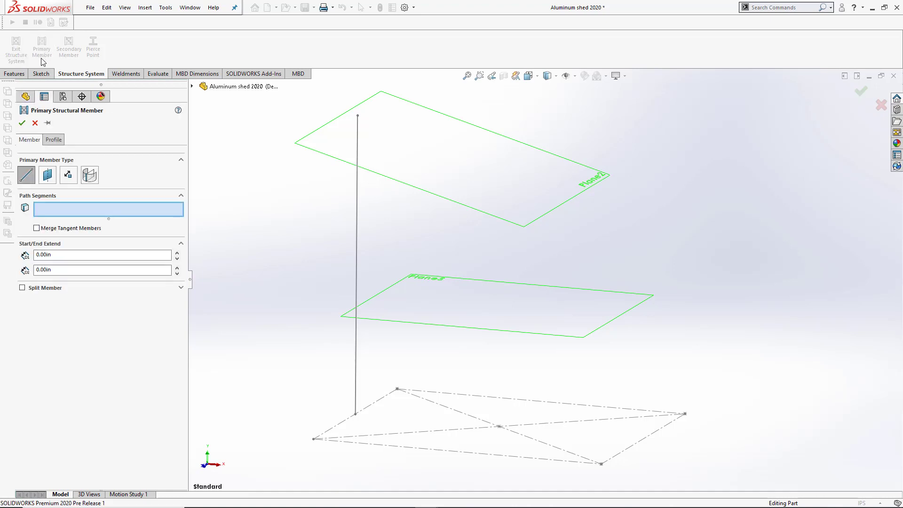
{"action": "left_click", "coordinate": [25, 175]}
{"action": "left_click", "coordinate": [48, 175]}
{"action": "left_click", "coordinate": [71, 176]}
{"action": "left_click", "coordinate": [92, 175]}
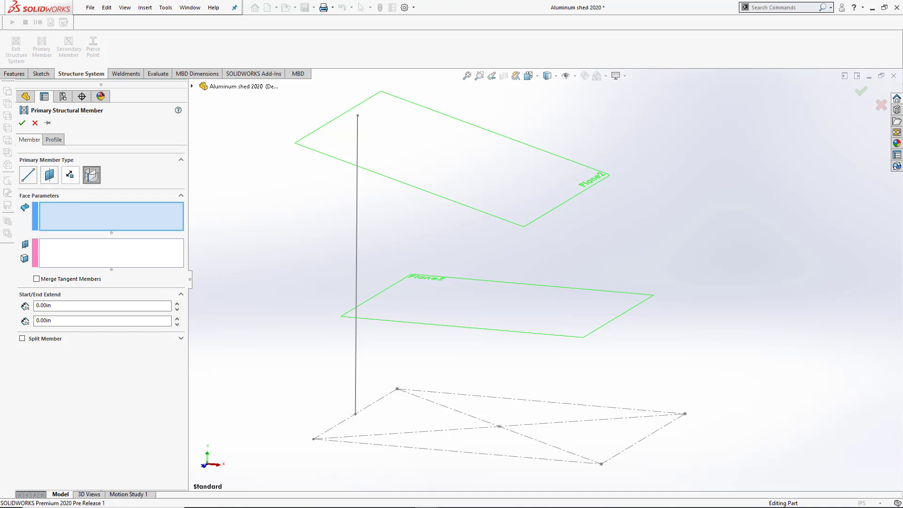
Define Points and Length members ending Up to Plane, starting at the four base corners
{"action": "left_click", "coordinate": [70, 175]}
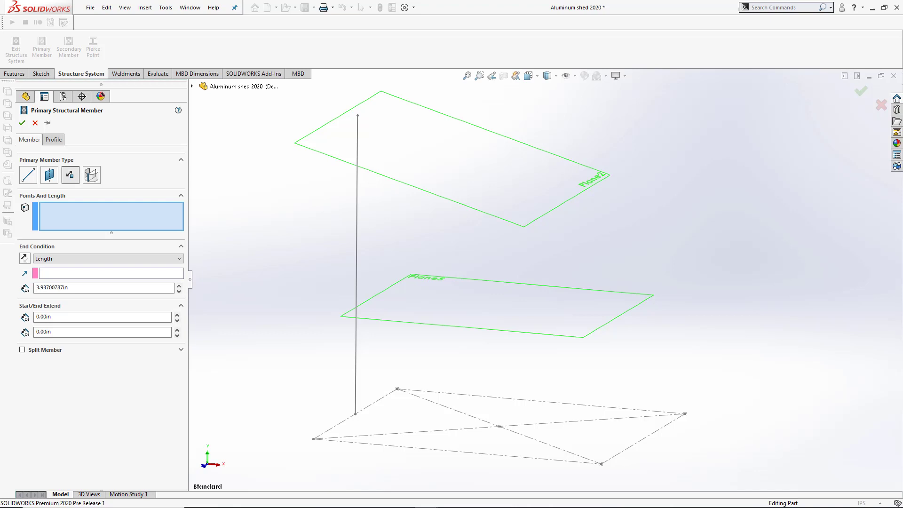
{"action": "left_click", "coordinate": [66, 261]}
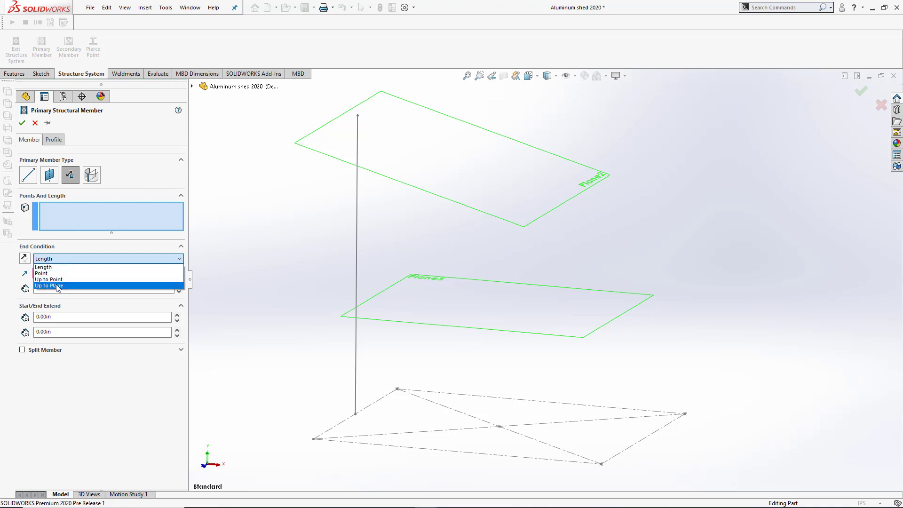
{"action": "left_click", "coordinate": [57, 285]}
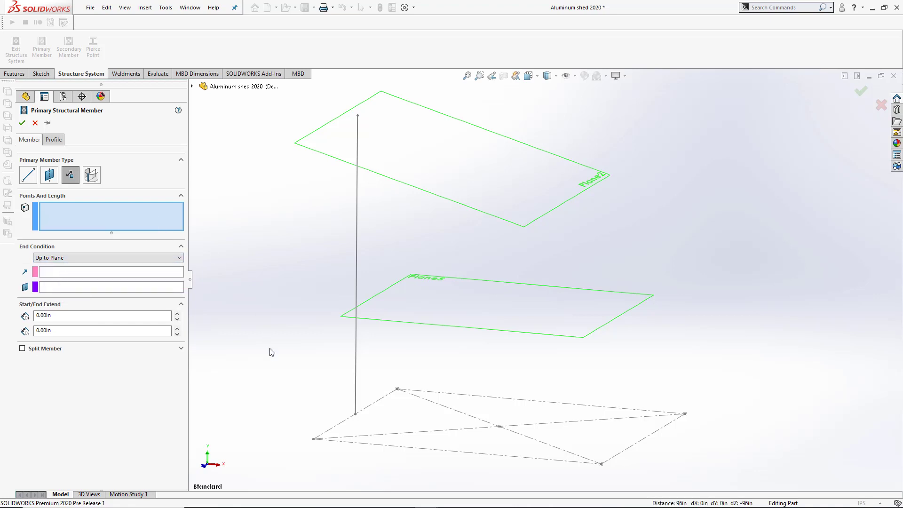
{"action": "left_click", "coordinate": [314, 440]}
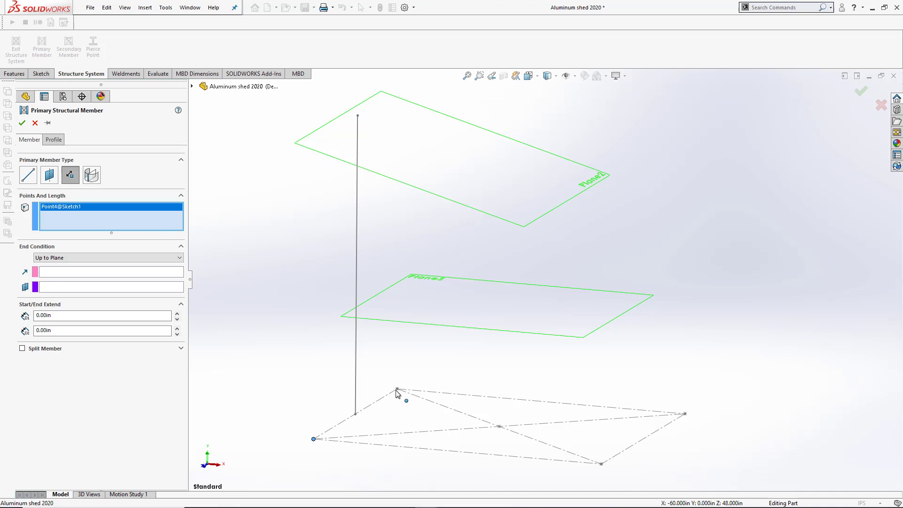
{"action": "left_click", "coordinate": [397, 389]}
{"action": "left_click", "coordinate": [685, 414]}
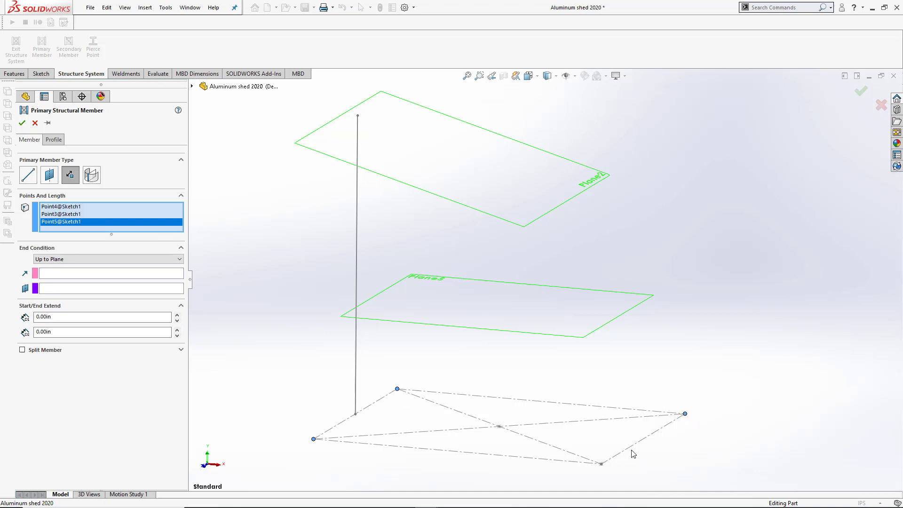
{"action": "left_click", "coordinate": [602, 465]}
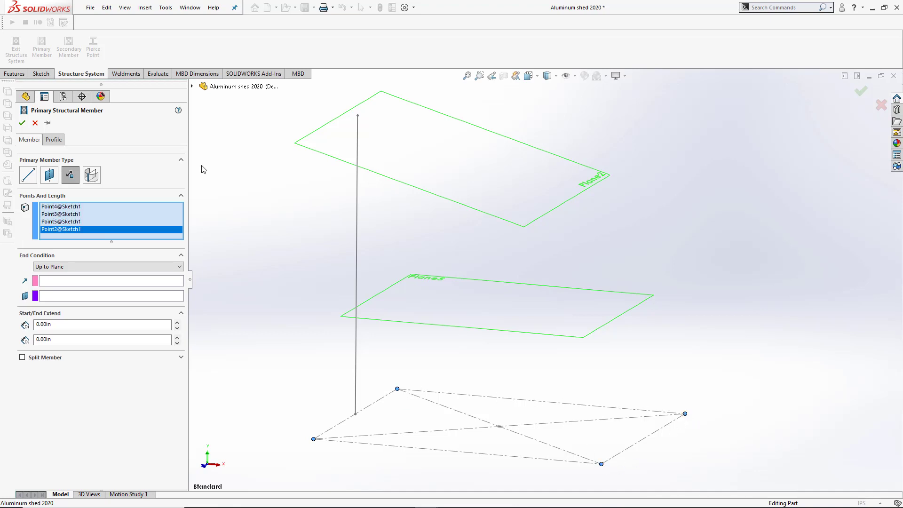
Set the member profile to ansi inch square tube, 3 x 3 x 0.25
{"action": "left_click", "coordinate": [53, 139]}
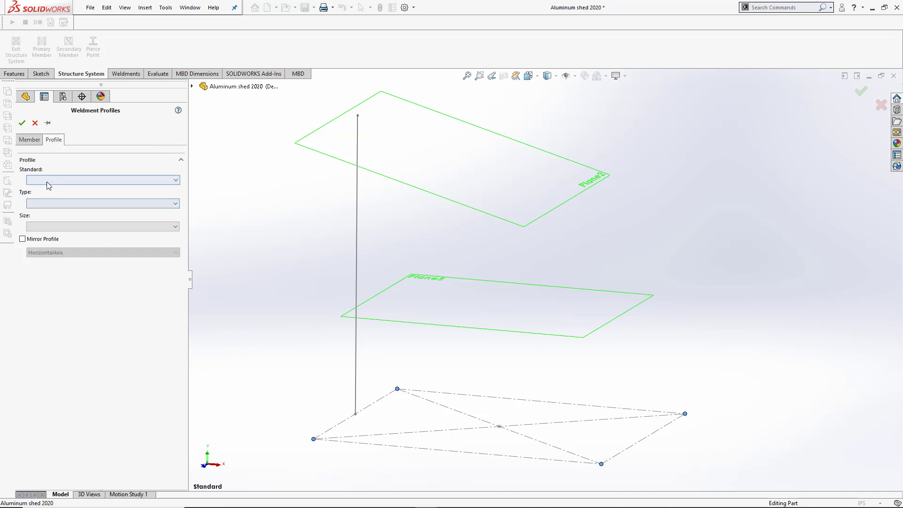
{"action": "left_click", "coordinate": [46, 181]}
{"action": "left_click", "coordinate": [47, 186]}
{"action": "left_click", "coordinate": [47, 206]}
{"action": "left_click", "coordinate": [47, 240]}
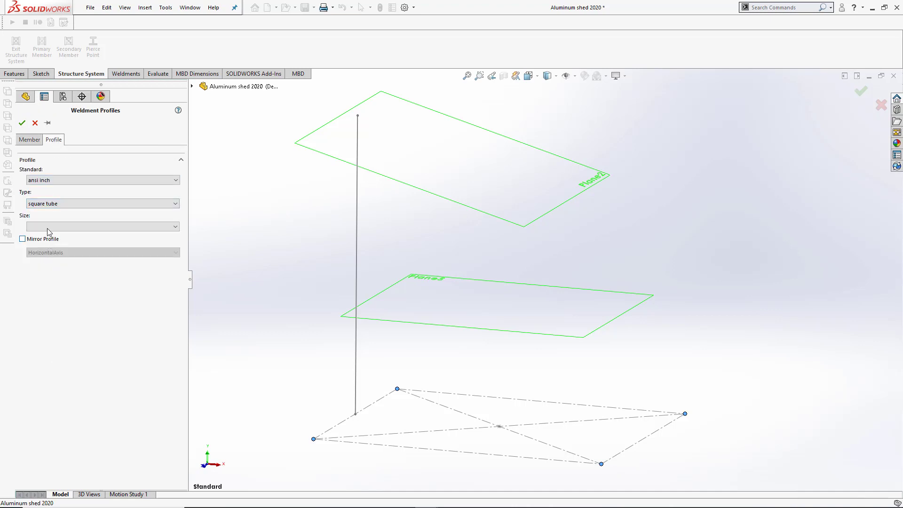
{"action": "left_click", "coordinate": [47, 226]}
{"action": "left_click", "coordinate": [46, 239]}
{"action": "left_click", "coordinate": [28, 140]}
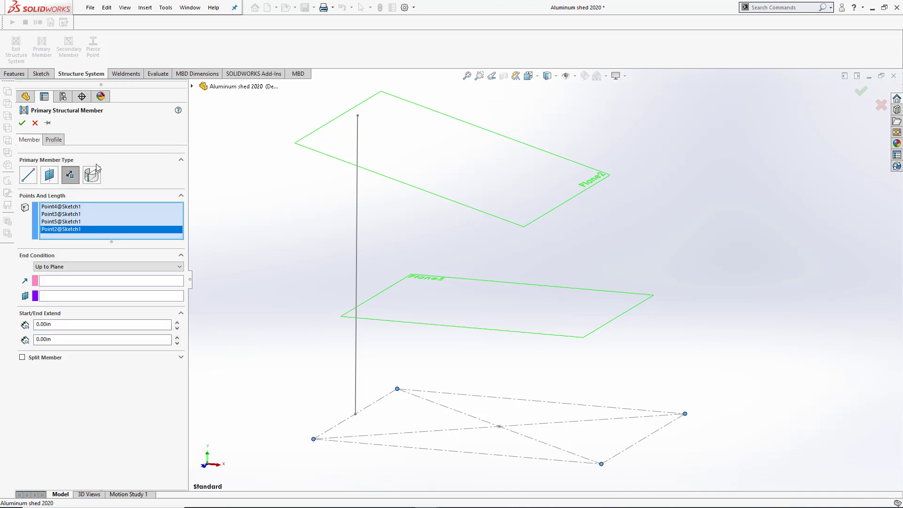
End the posts at Plane2, direct them along the vertical line, and create them
{"action": "left_click", "coordinate": [71, 297]}
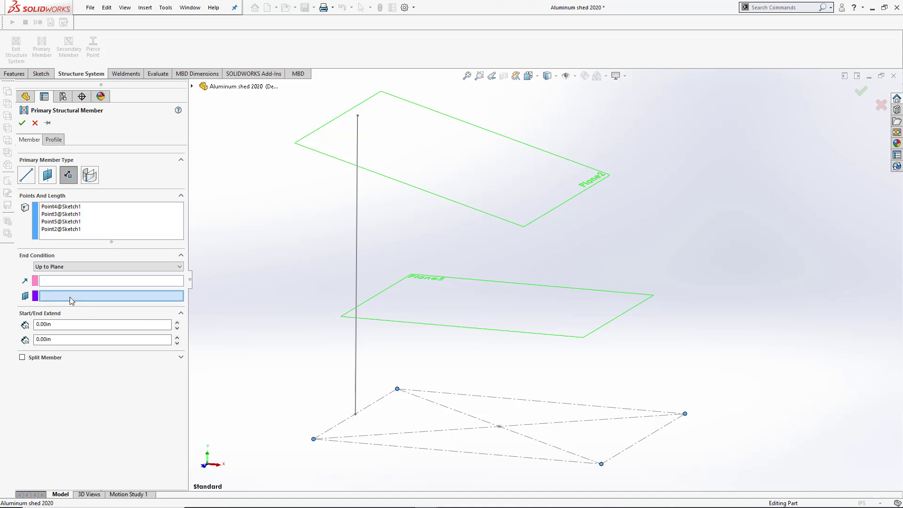
{"action": "left_click", "coordinate": [410, 187]}
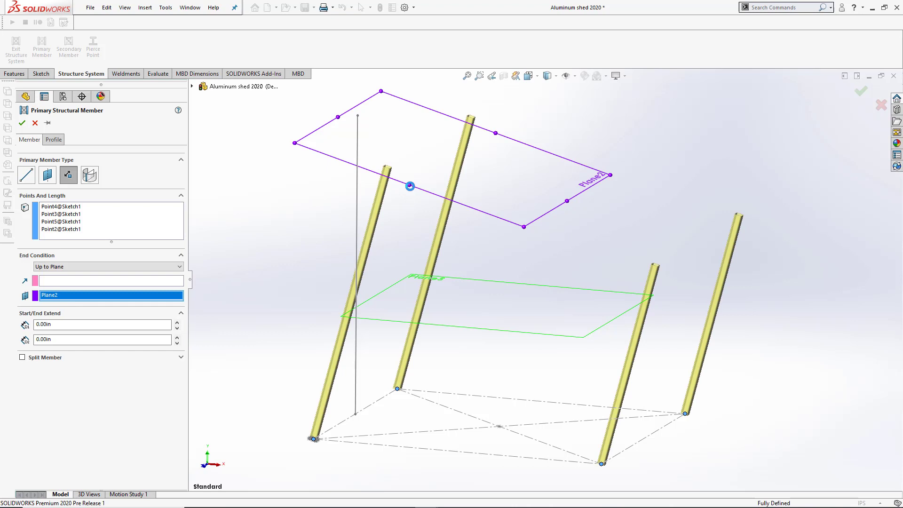
{"action": "left_click", "coordinate": [90, 281]}
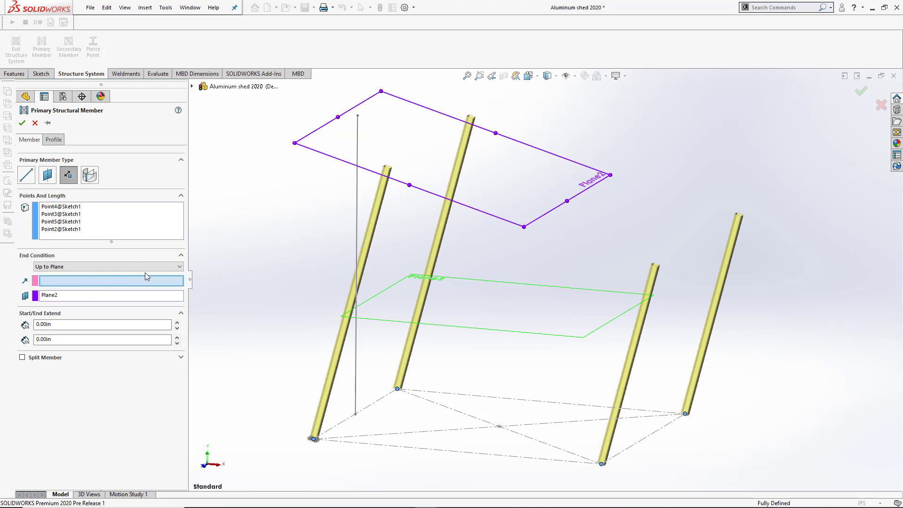
{"action": "left_click", "coordinate": [358, 221]}
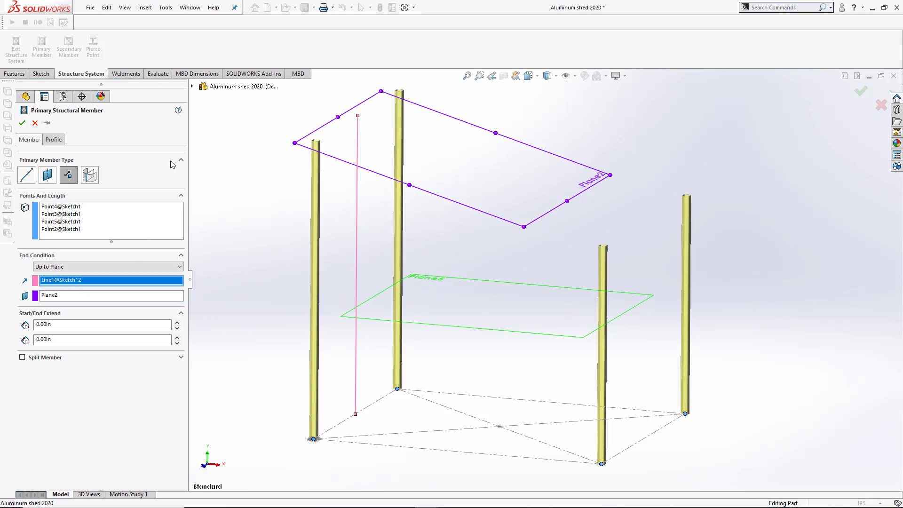
{"action": "left_click", "coordinate": [48, 123]}
{"action": "left_click", "coordinate": [22, 123]}
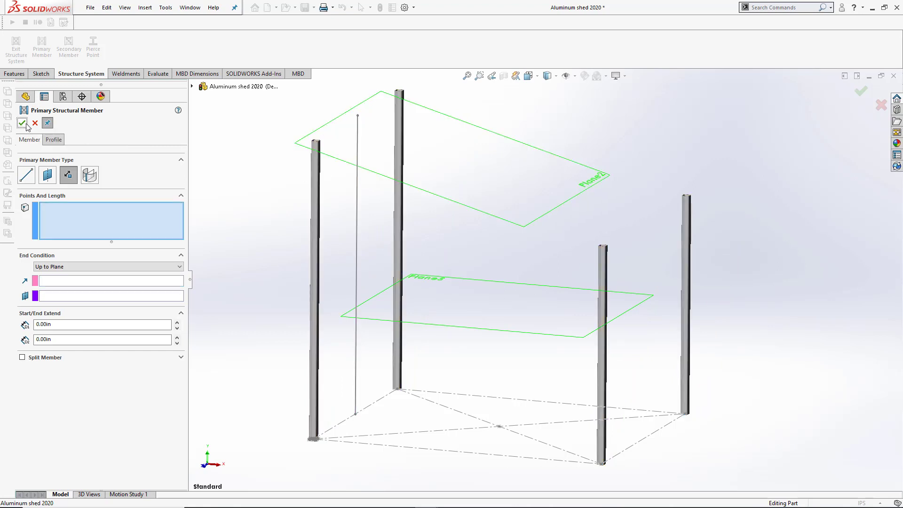
Add members from the left corner, line bottom and back corner up to the vertical line's top
{"action": "left_click", "coordinate": [81, 267]}
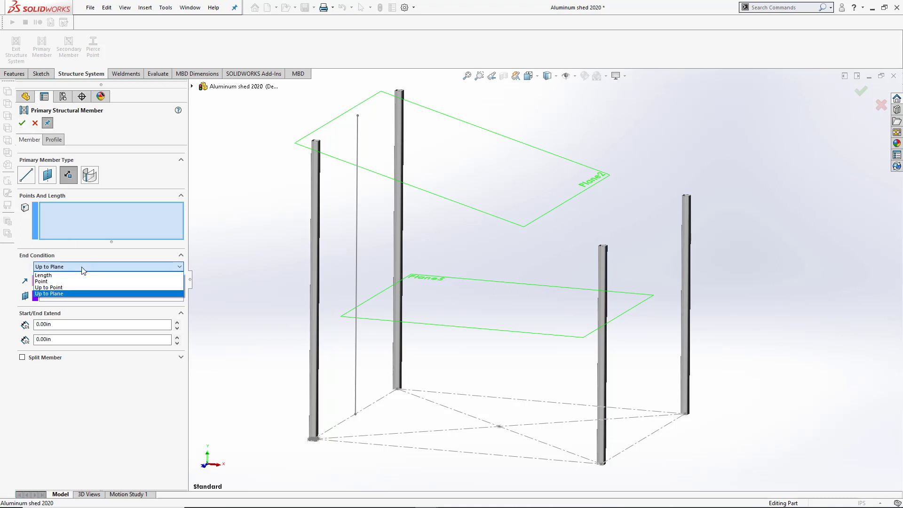
{"action": "left_click", "coordinate": [81, 287]}
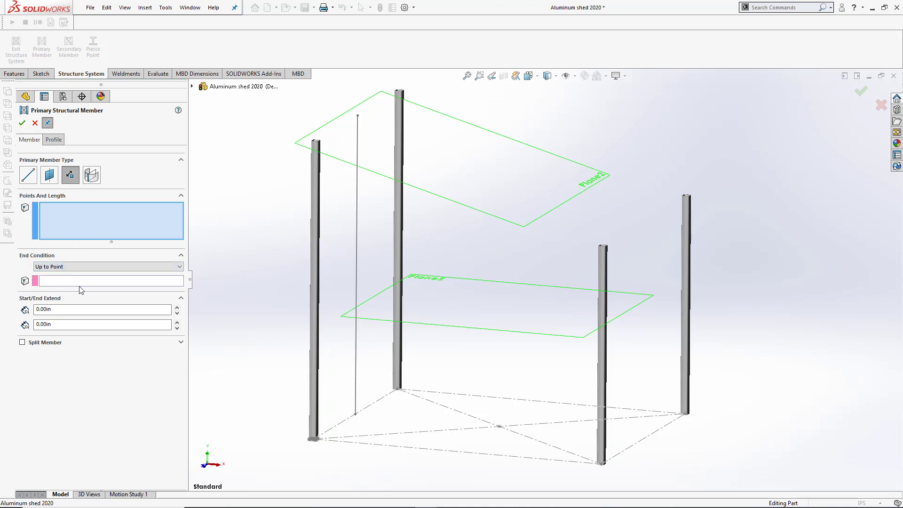
{"action": "left_click", "coordinate": [313, 439]}
{"action": "left_click", "coordinate": [355, 414]}
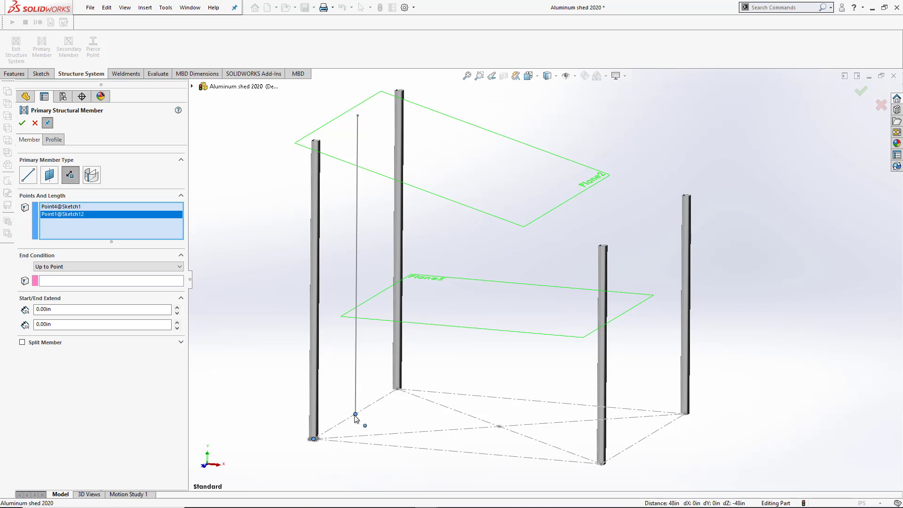
{"action": "left_click", "coordinate": [401, 395]}
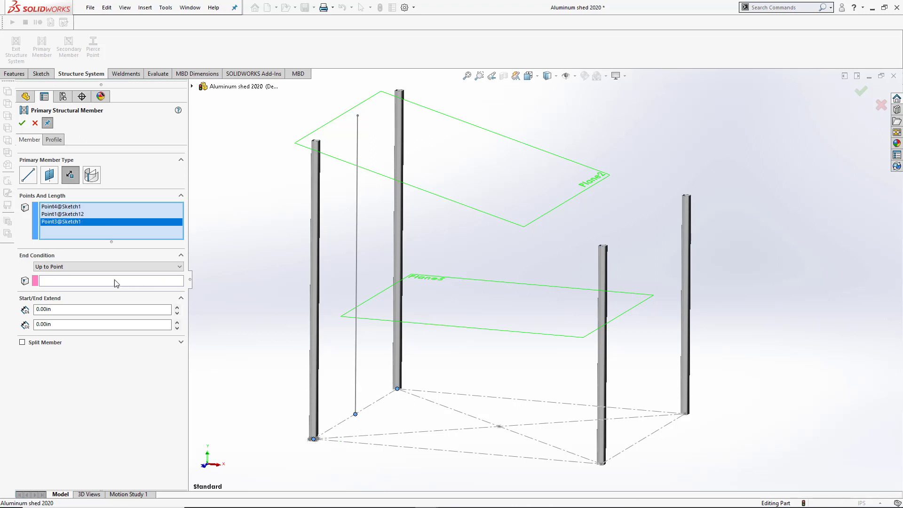
{"action": "left_click", "coordinate": [95, 281]}
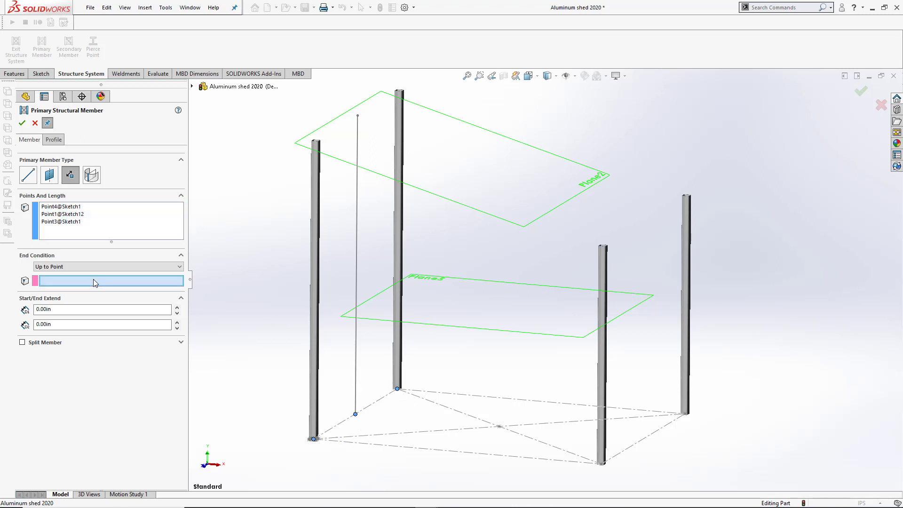
{"action": "left_click", "coordinate": [358, 115]}
{"action": "right_click", "coordinate": [359, 116]}
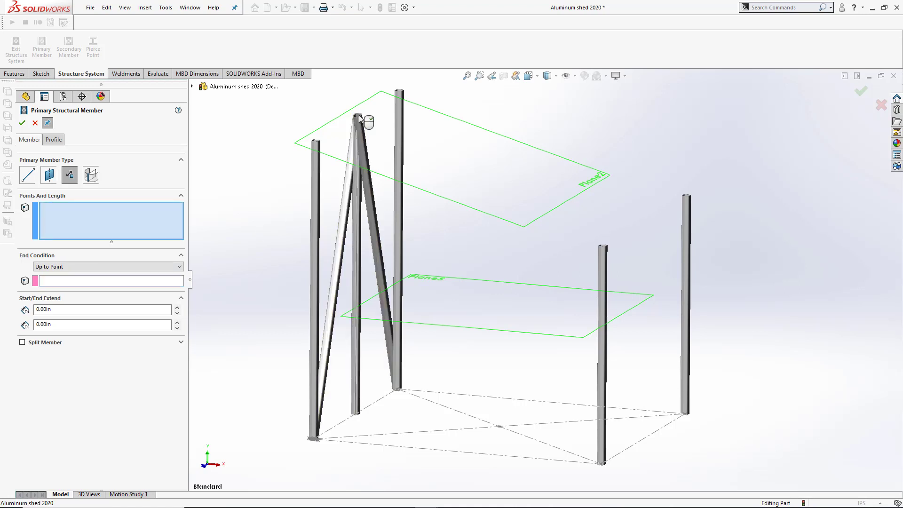
Chain four point-to-point base members around the corners, closing back at the left post
{"action": "left_click", "coordinate": [49, 267]}
{"action": "left_click", "coordinate": [47, 281]}
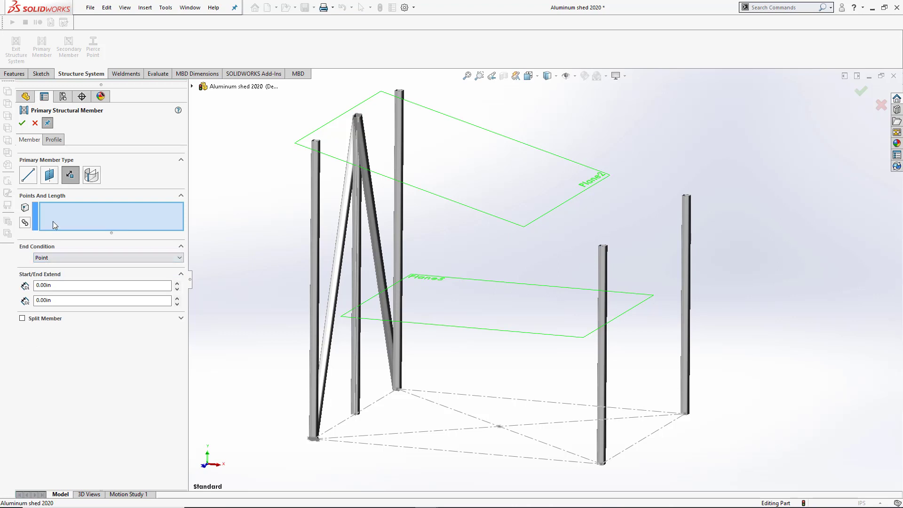
{"action": "left_click", "coordinate": [25, 223]}
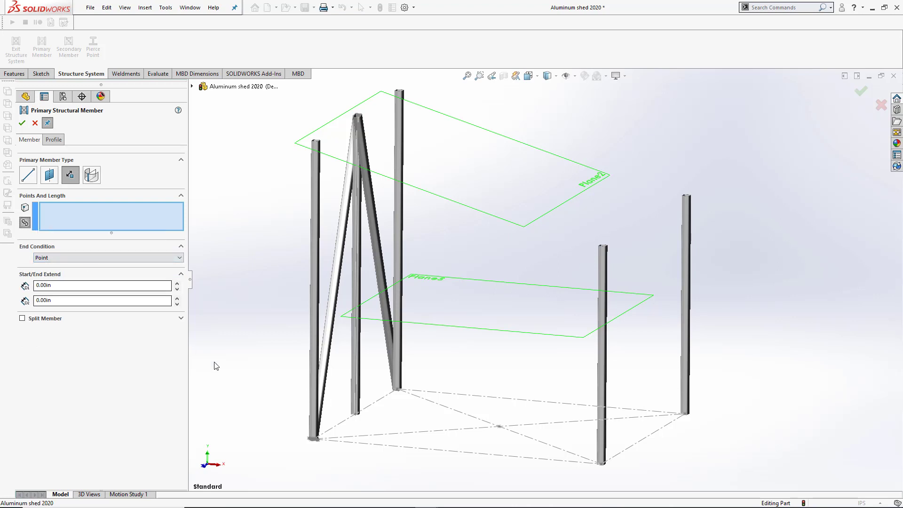
{"action": "left_click", "coordinate": [313, 438]}
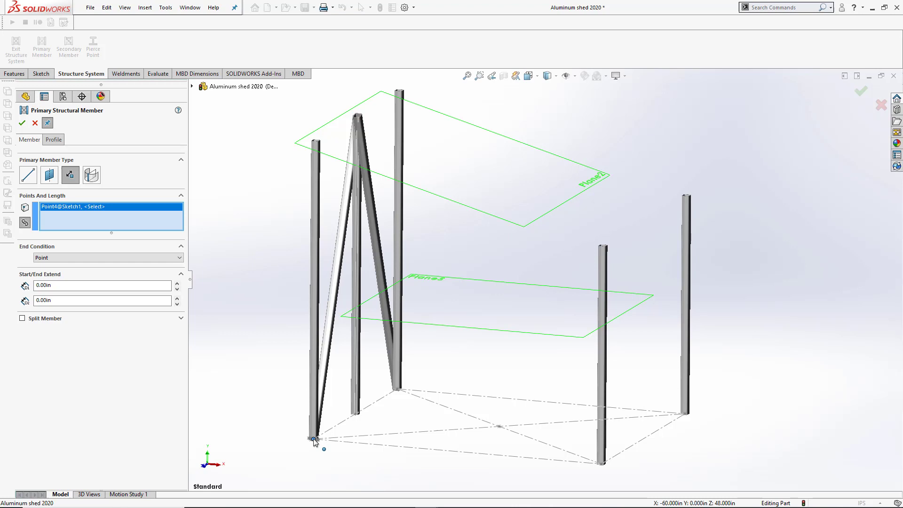
{"action": "left_click", "coordinate": [397, 390]}
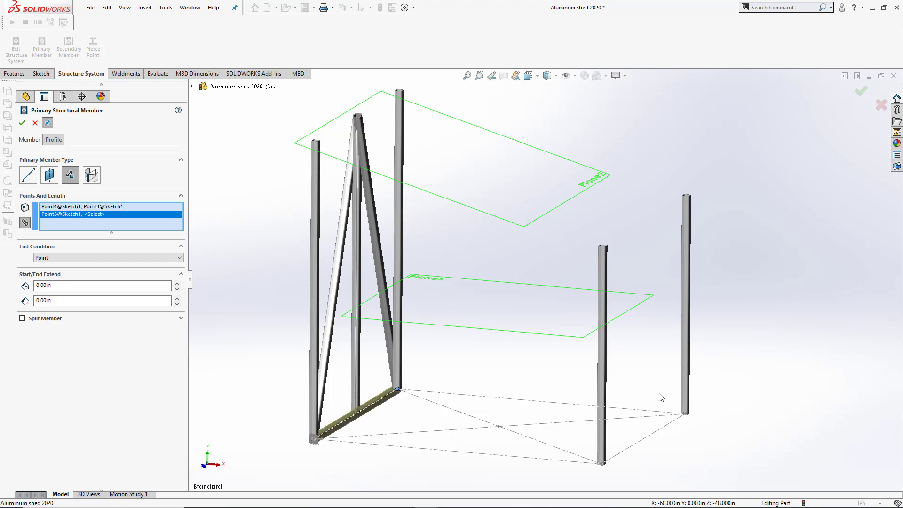
{"action": "left_click", "coordinate": [686, 414]}
{"action": "left_click", "coordinate": [601, 463]}
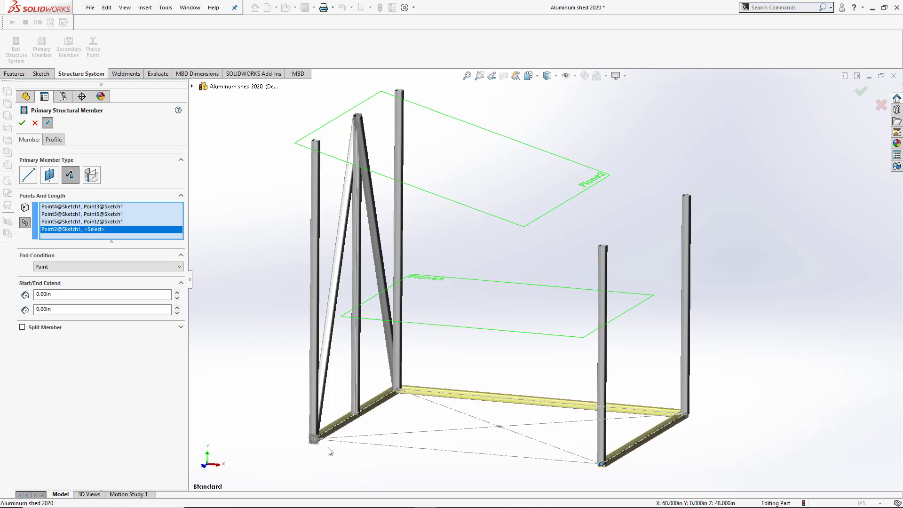
{"action": "left_click", "coordinate": [313, 439]}
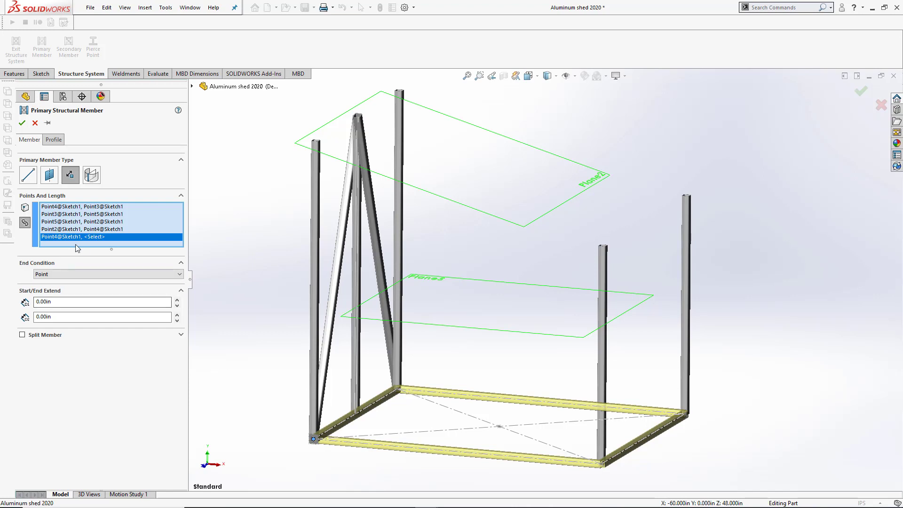
{"action": "left_click", "coordinate": [22, 123]}
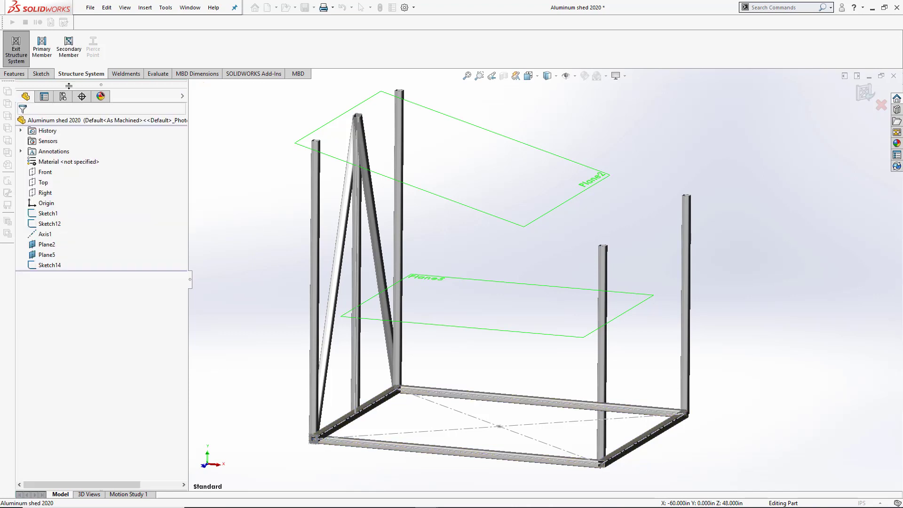
Add secondary top beams on Plane2 chaining the four corner uprights
{"action": "left_click", "coordinate": [70, 54]}
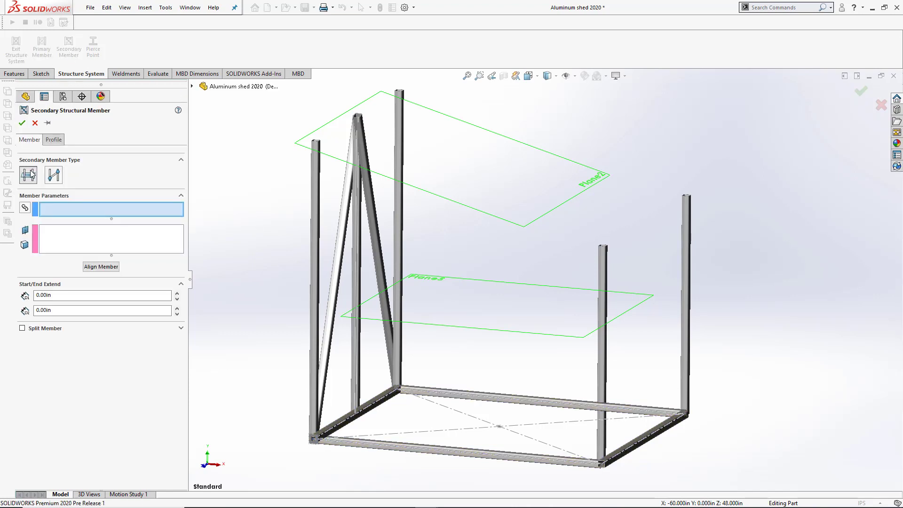
{"action": "left_click", "coordinate": [28, 175]}
{"action": "left_click", "coordinate": [314, 181]}
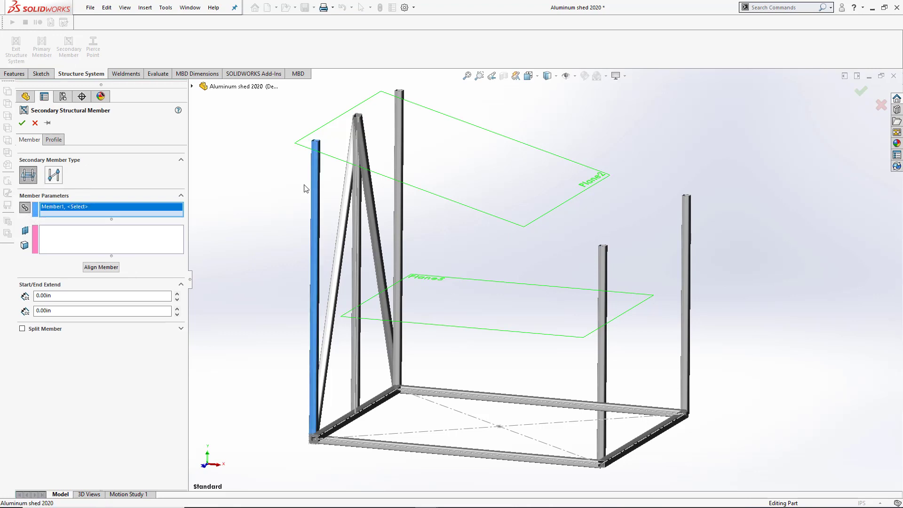
{"action": "left_click", "coordinate": [399, 141]}
{"action": "left_click", "coordinate": [688, 234]}
{"action": "left_click", "coordinate": [603, 278]}
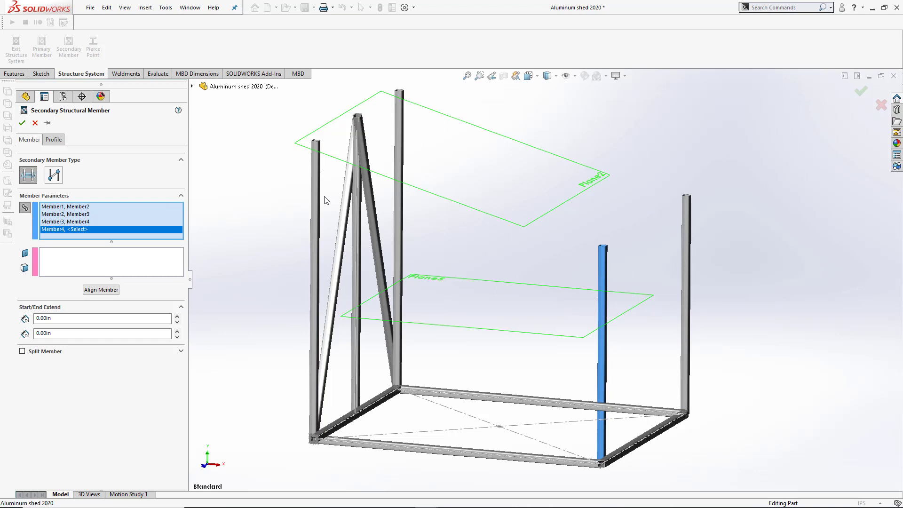
{"action": "left_click", "coordinate": [315, 187]}
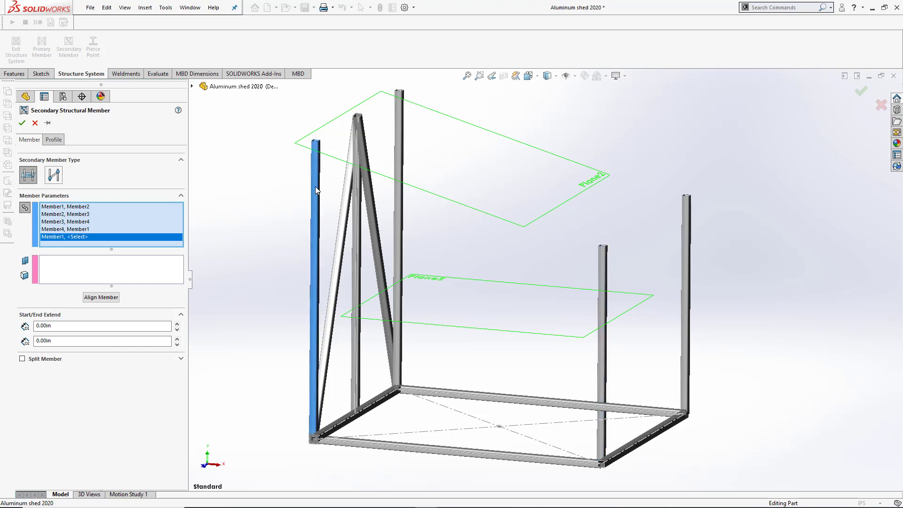
{"action": "left_click", "coordinate": [101, 274]}
{"action": "left_click", "coordinate": [385, 179]}
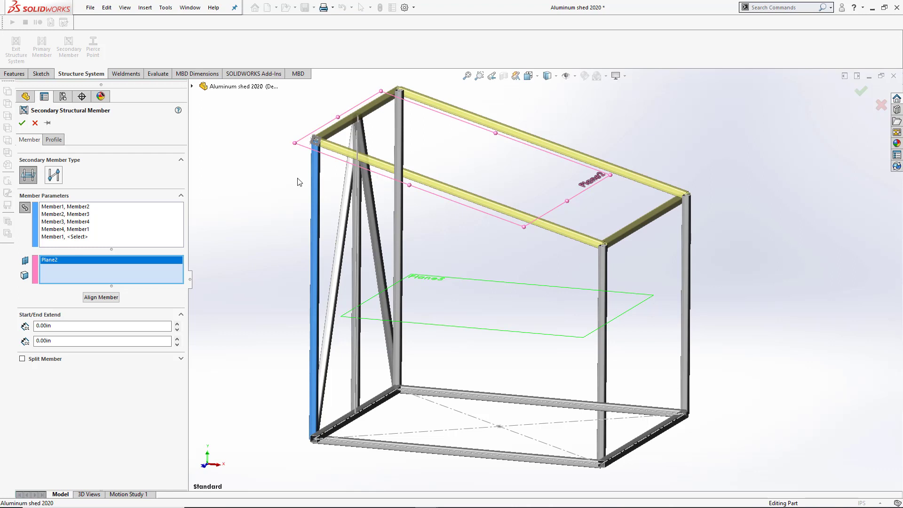
{"action": "left_click", "coordinate": [47, 124]}
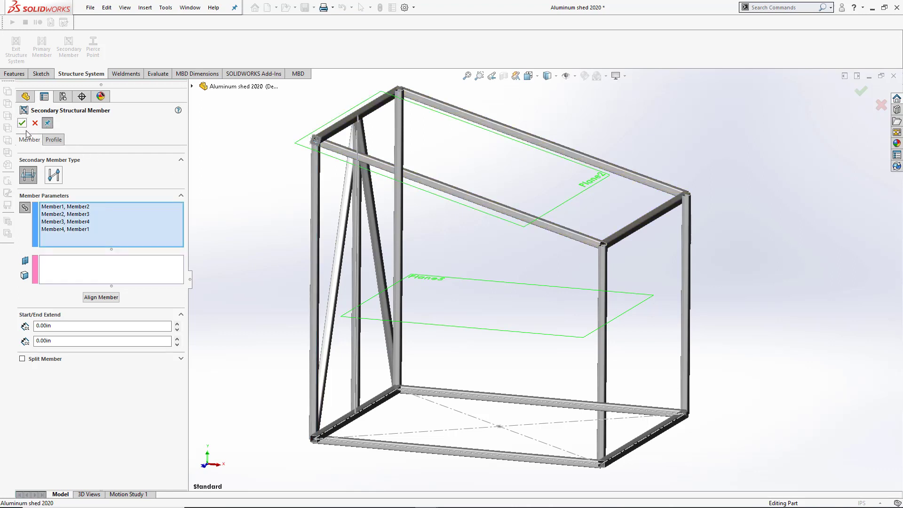
Add 2 x 2 x 0.25 tube mid-wall studs on the Right plane between four beams
{"action": "right_click", "coordinate": [130, 211]}
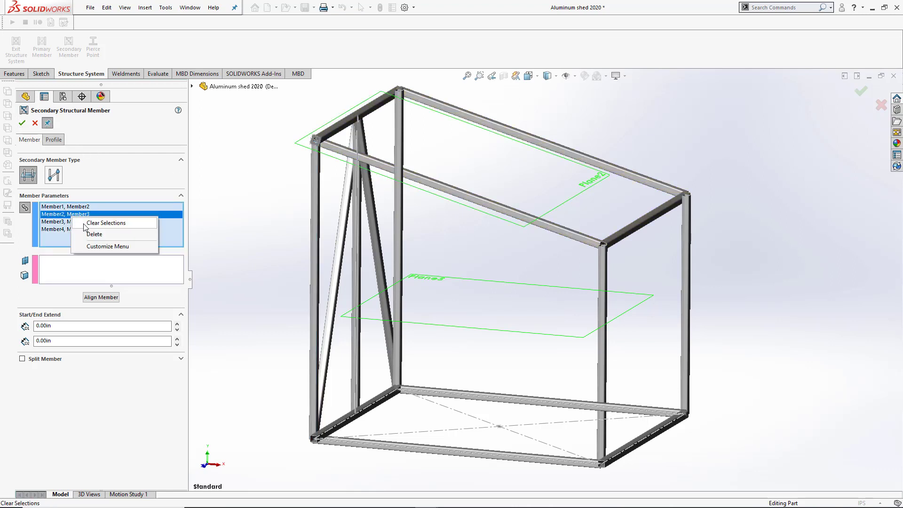
{"action": "left_click", "coordinate": [146, 222]}
{"action": "left_click", "coordinate": [438, 451]}
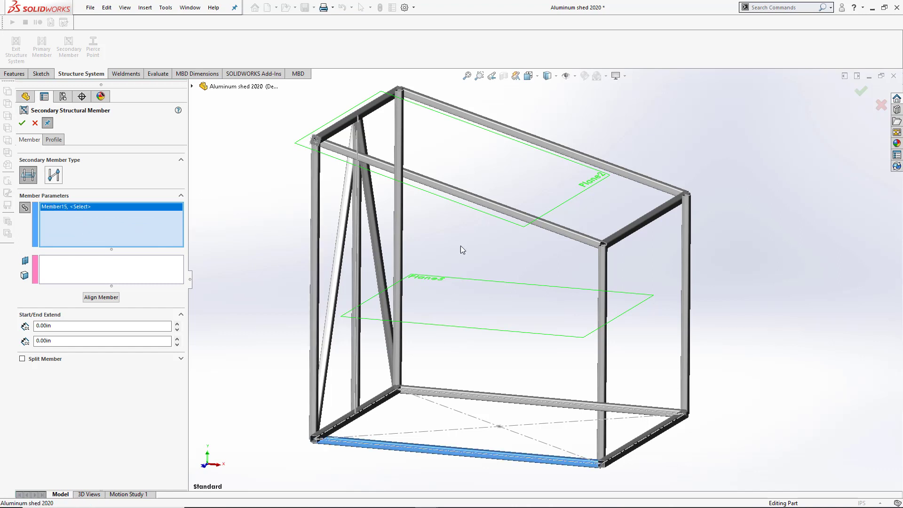
{"action": "left_click", "coordinate": [464, 197]}
{"action": "left_click", "coordinate": [543, 146]}
{"action": "left_click", "coordinate": [511, 393]}
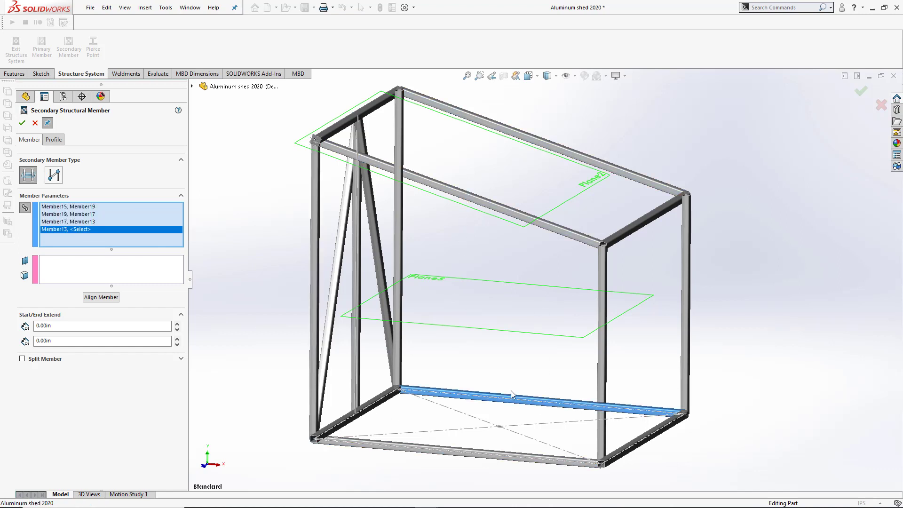
{"action": "left_click", "coordinate": [103, 273]}
{"action": "left_click", "coordinate": [192, 86]}
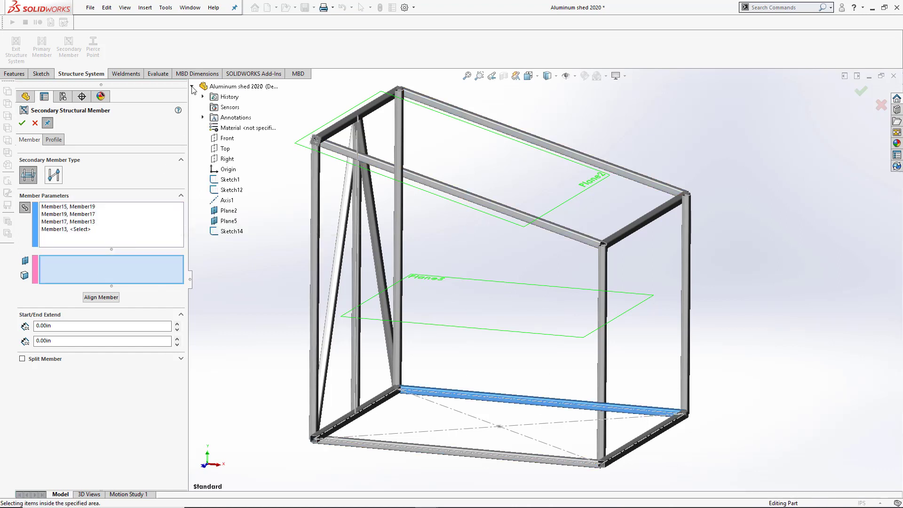
{"action": "left_click", "coordinate": [225, 160]}
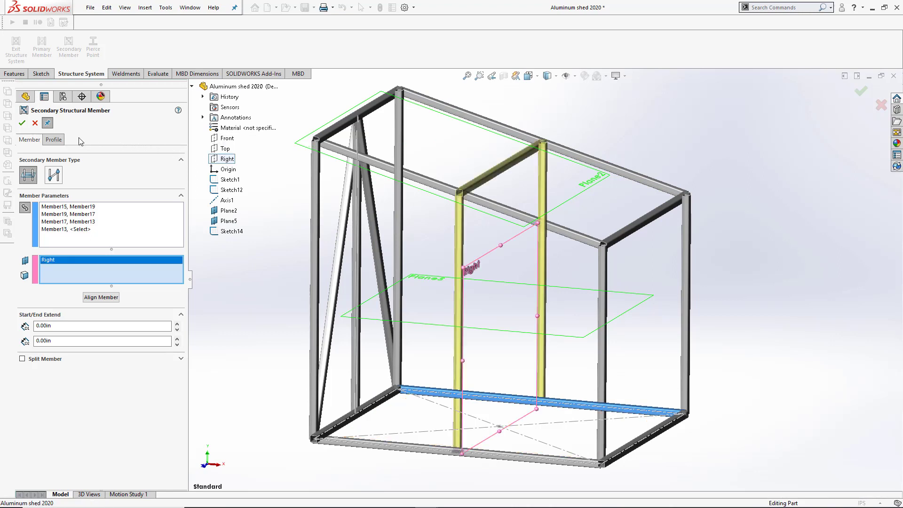
{"action": "left_click", "coordinate": [53, 140]}
{"action": "left_click", "coordinate": [50, 228]}
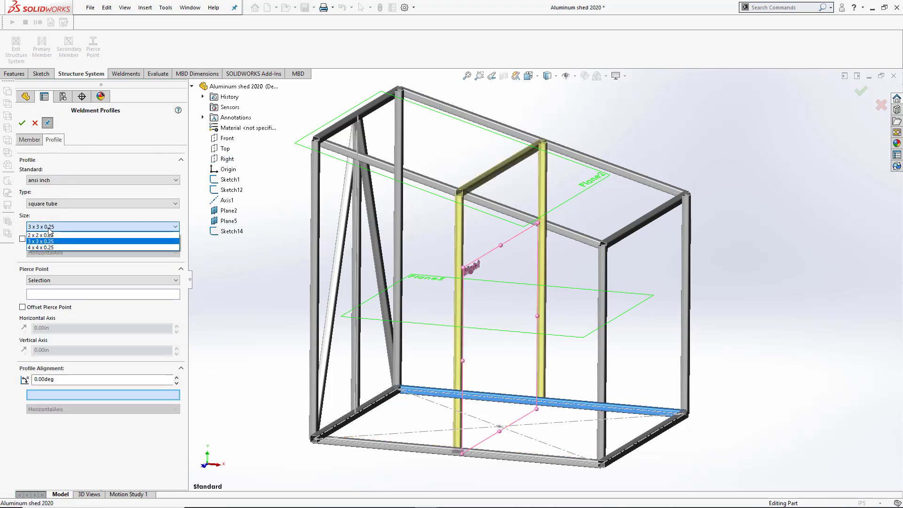
{"action": "left_click", "coordinate": [47, 235]}
{"action": "left_click", "coordinate": [69, 47]}
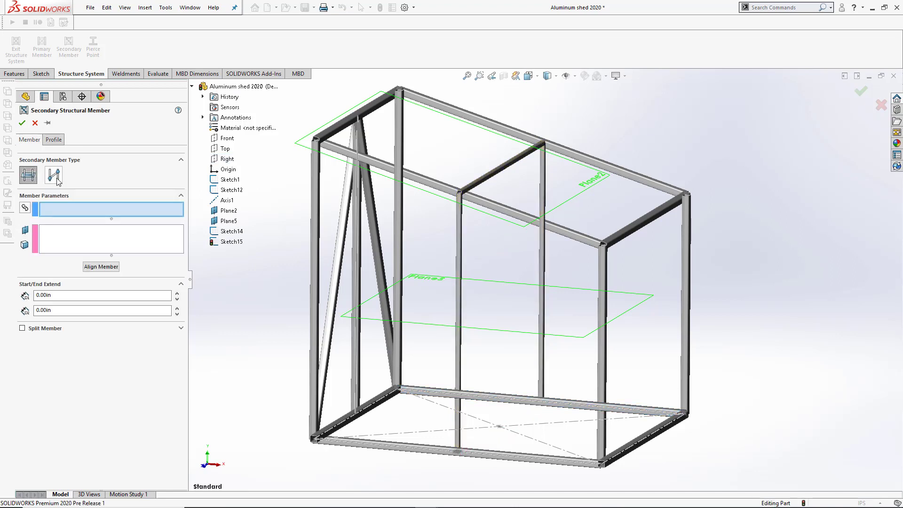
Add a right-end stud between the top and bottom beams at length ratio 0.5 on both
{"action": "left_click", "coordinate": [54, 176]}
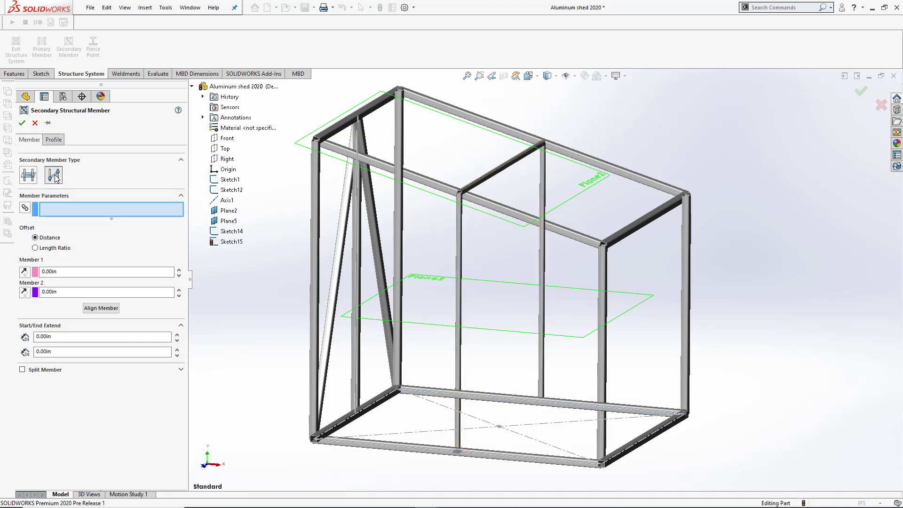
{"action": "left_click", "coordinate": [633, 235]}
{"action": "left_click", "coordinate": [640, 442]}
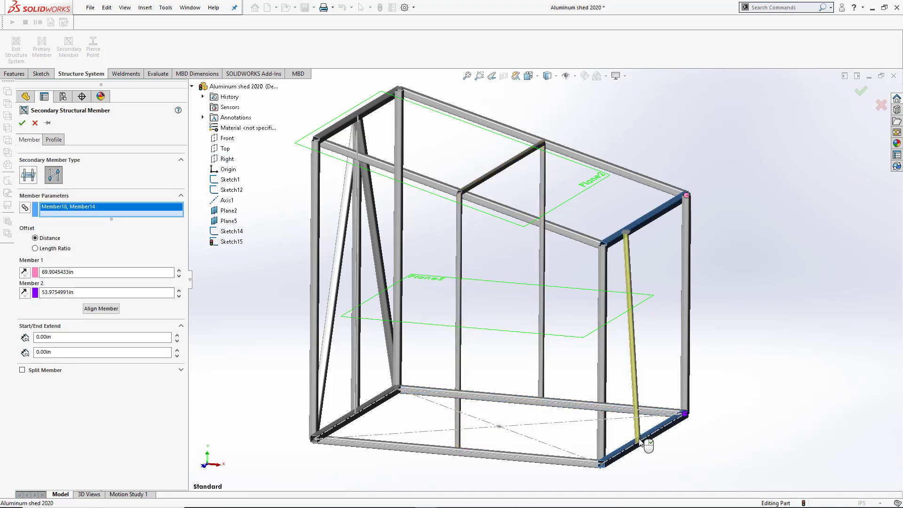
{"action": "left_click", "coordinate": [35, 249]}
{"action": "double_click", "coordinate": [77, 272]}
{"action": "type", "text": ".5"}
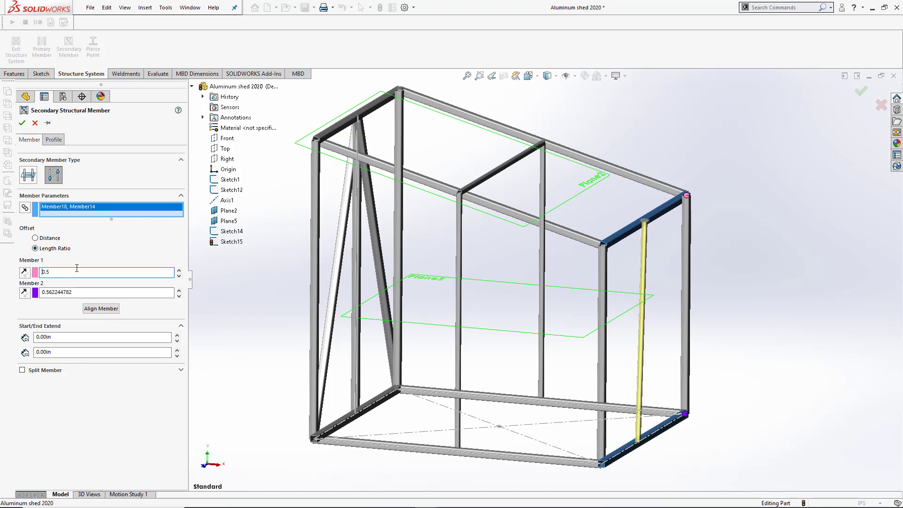
{"action": "double_click", "coordinate": [78, 292]}
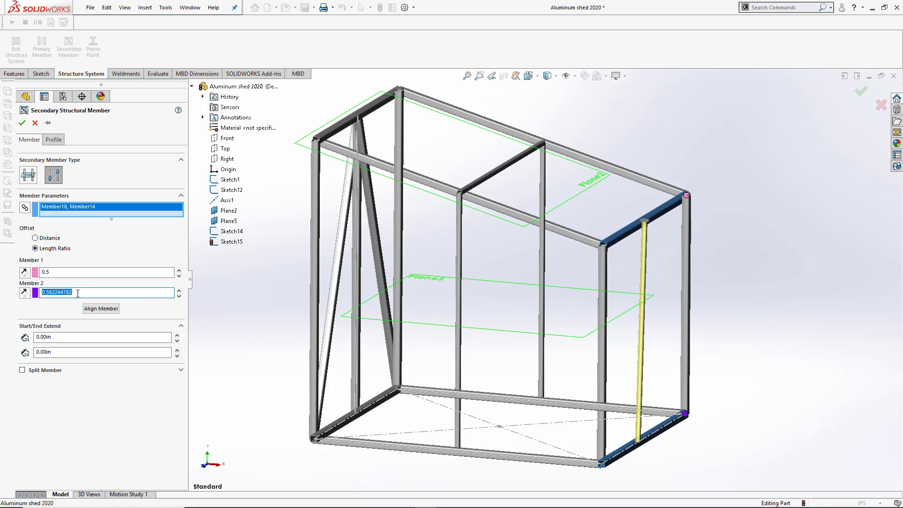
{"action": "type", "text": ".5"}
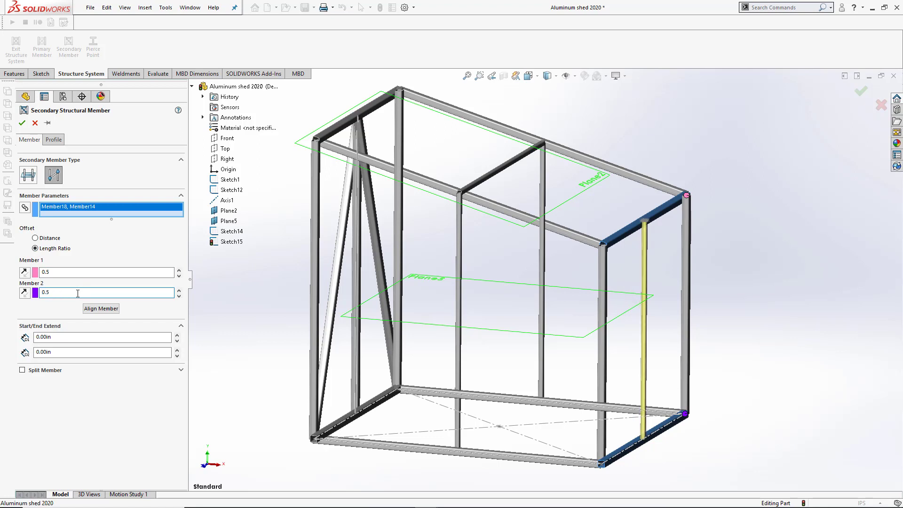
{"action": "key", "text": "Return"}
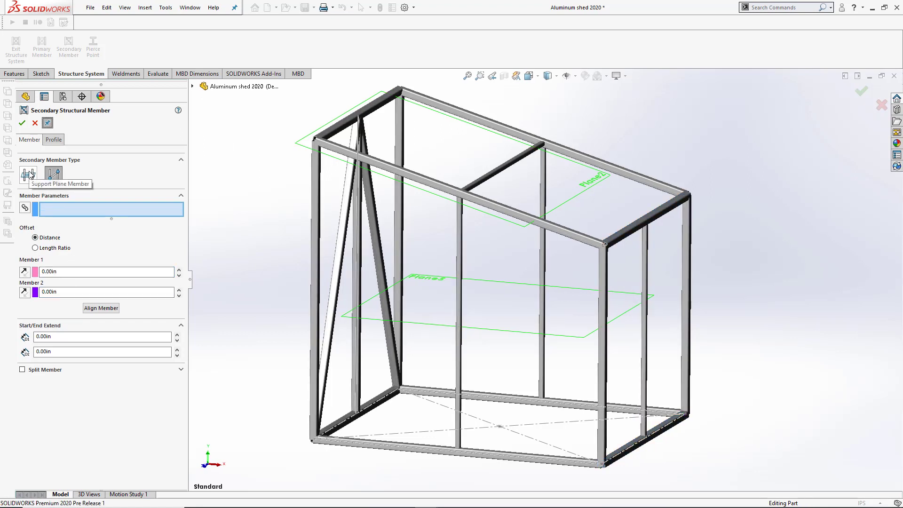
Add mid-height rails on Plane5 chaining six uprights around the frame
{"action": "left_click", "coordinate": [29, 175]}
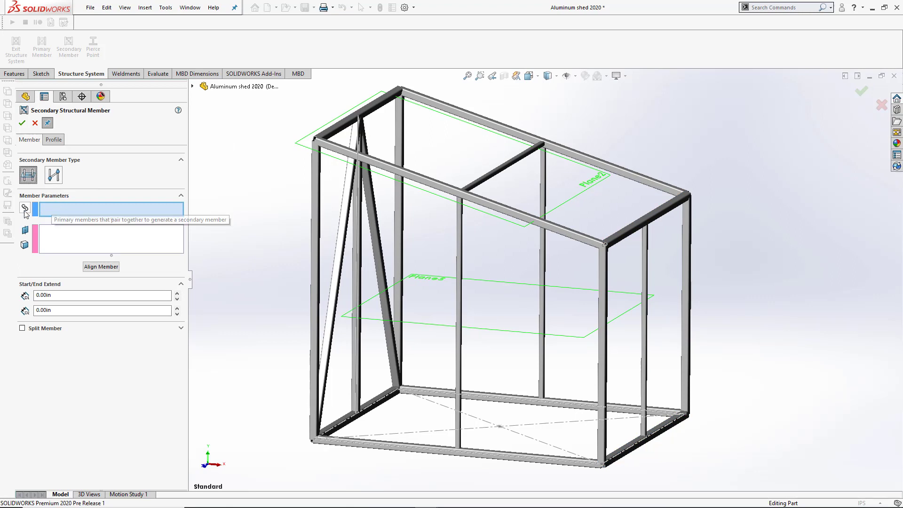
{"action": "left_click", "coordinate": [70, 250]}
{"action": "left_click", "coordinate": [404, 327]}
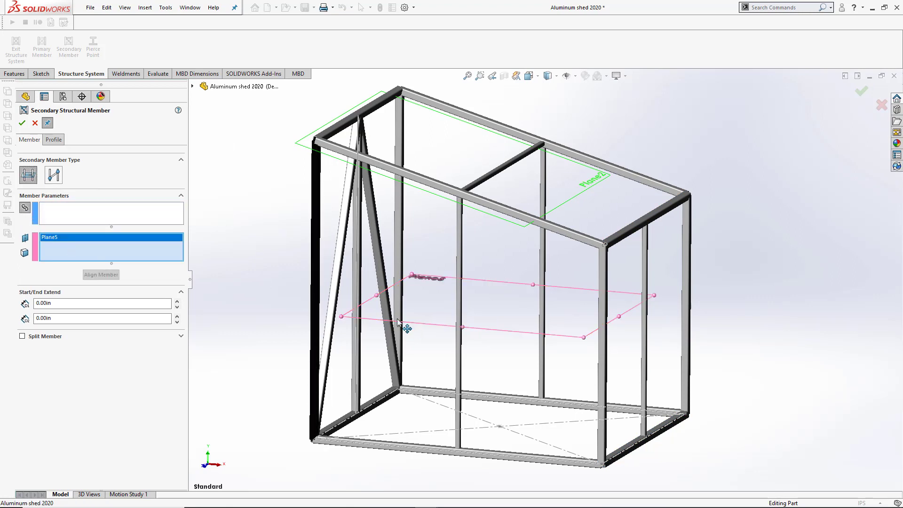
{"action": "left_click", "coordinate": [461, 320]}
{"action": "left_click", "coordinate": [315, 295]}
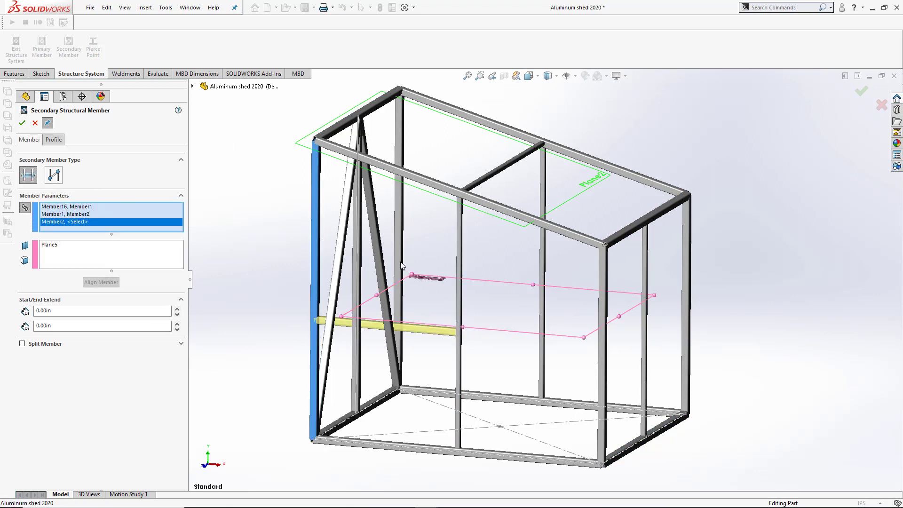
{"action": "left_click", "coordinate": [399, 291]}
{"action": "left_click", "coordinate": [543, 267]}
{"action": "left_click", "coordinate": [688, 285]}
{"action": "left_click", "coordinate": [604, 328]}
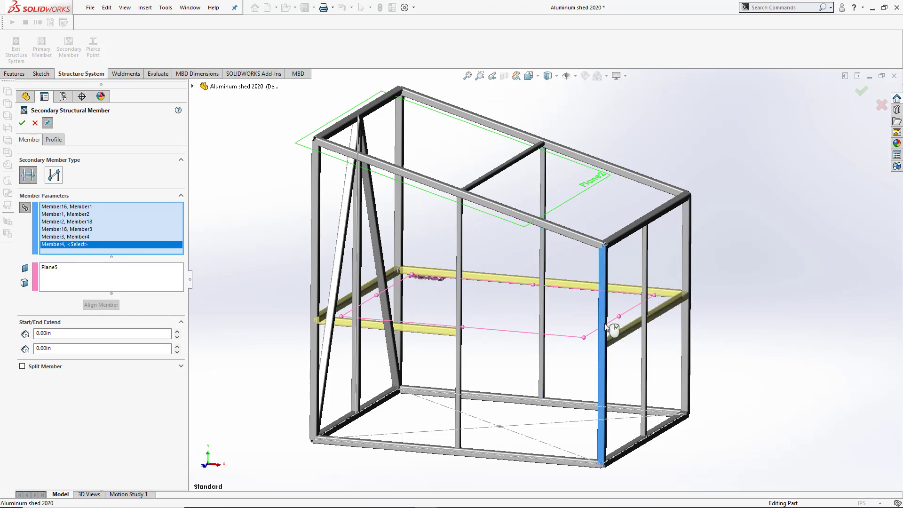
{"action": "left_click", "coordinate": [22, 123]}
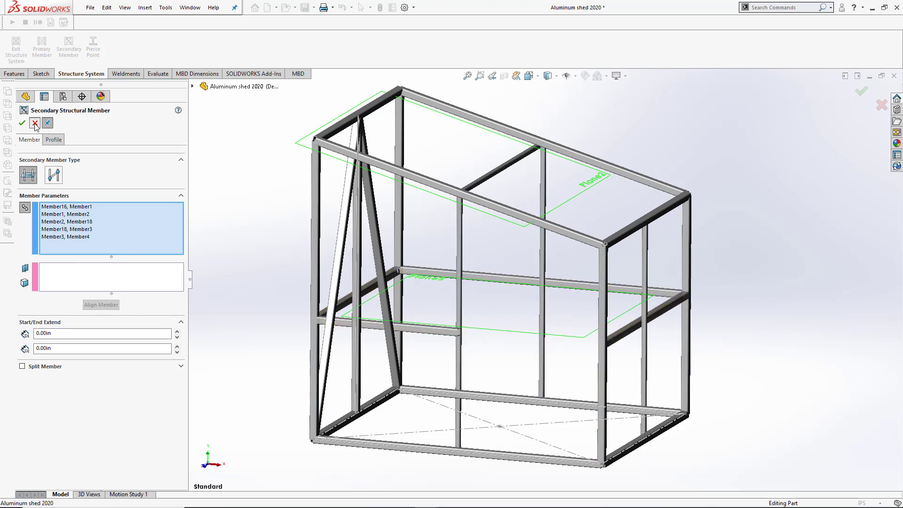
Split the first mid-height rail at two reference frame members
{"action": "double_click", "coordinate": [345, 302]}
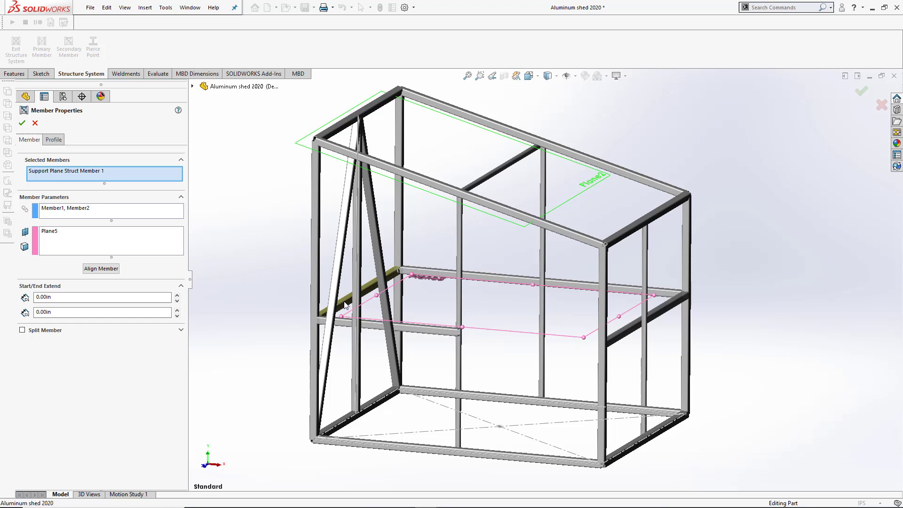
{"action": "left_click", "coordinate": [22, 330]}
{"action": "left_click", "coordinate": [74, 351]}
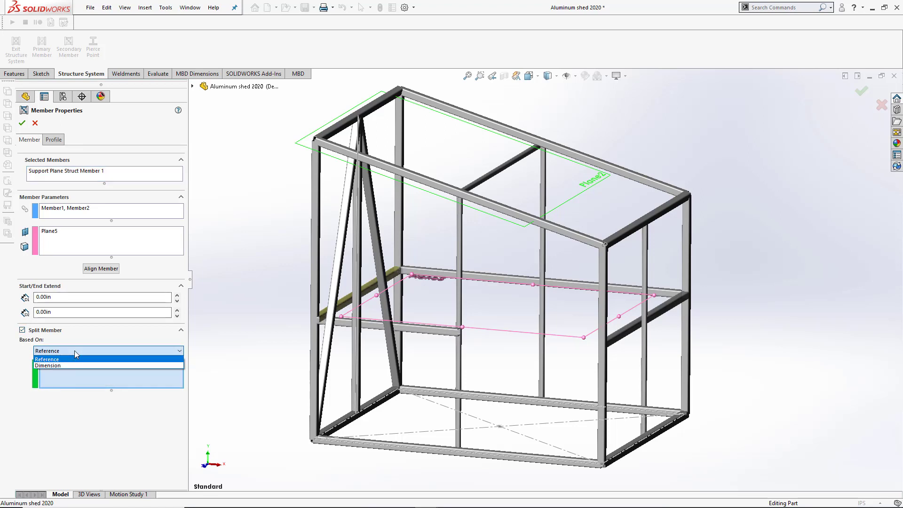
{"action": "left_click", "coordinate": [70, 365]}
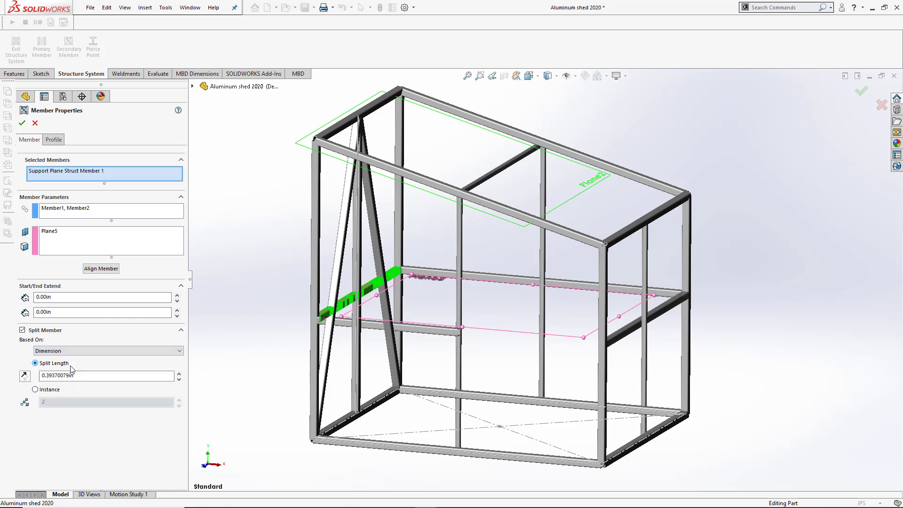
{"action": "left_click", "coordinate": [52, 391]}
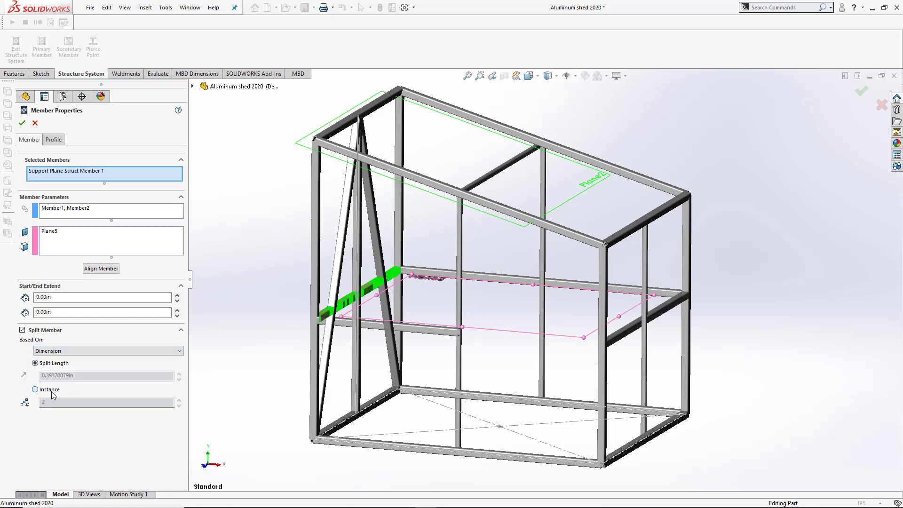
{"action": "left_click", "coordinate": [54, 351]}
{"action": "left_click", "coordinate": [56, 359]}
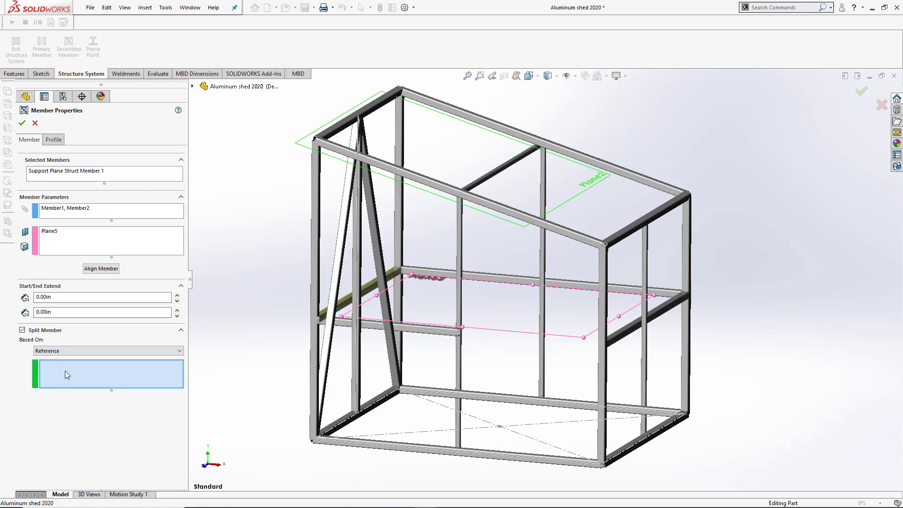
{"action": "left_click", "coordinate": [337, 289]}
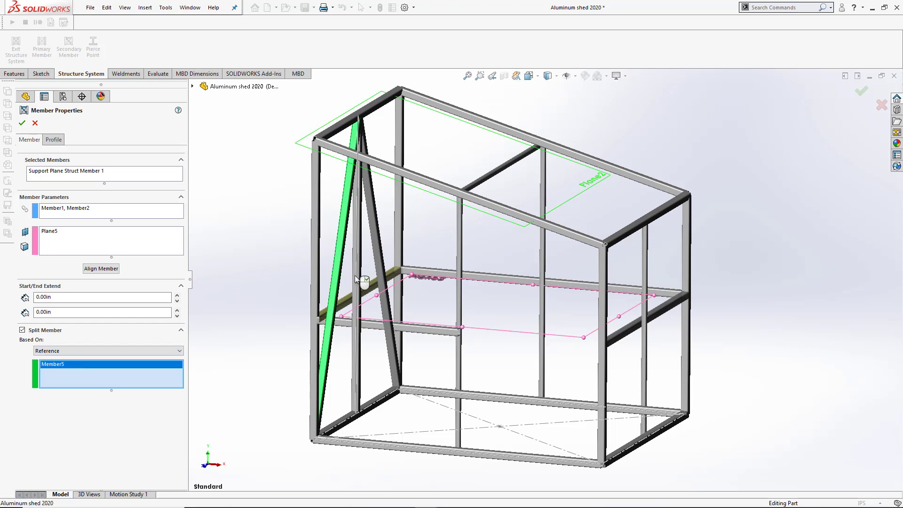
{"action": "left_click", "coordinate": [355, 275]}
{"action": "right_click", "coordinate": [382, 263]}
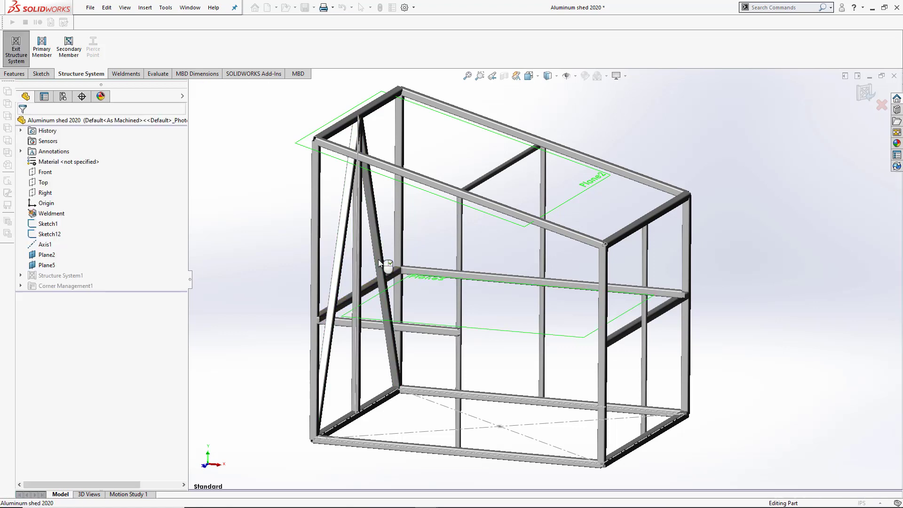
Split the other rail pair at the vertical right-side stud
{"action": "left_click", "coordinate": [435, 271]}
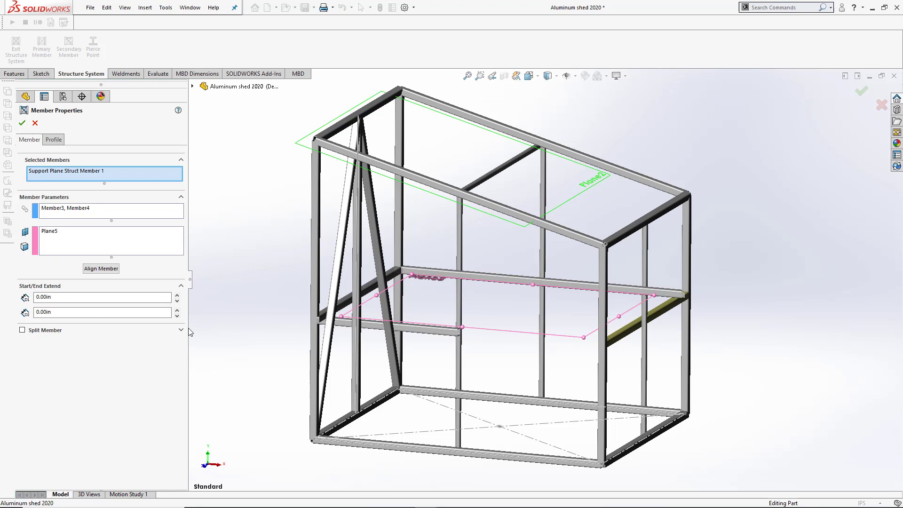
{"action": "left_click", "coordinate": [22, 330]}
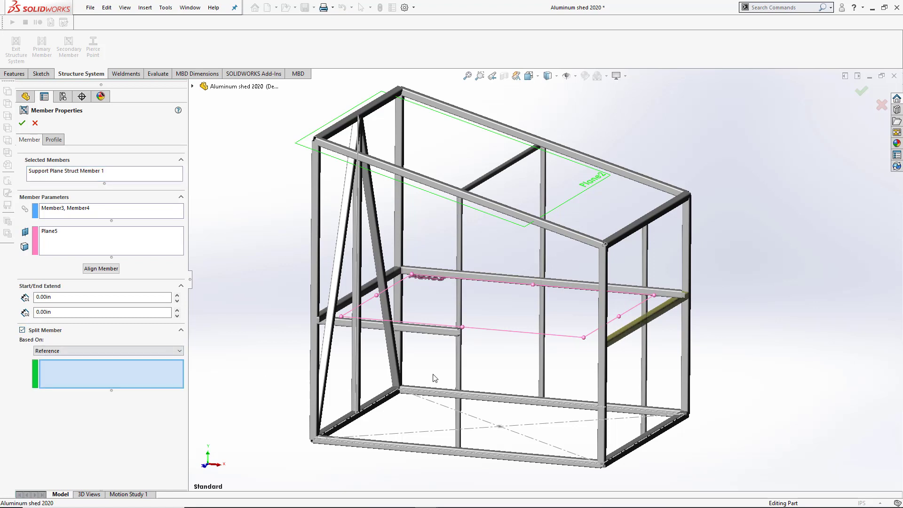
{"action": "left_click", "coordinate": [644, 266]}
{"action": "right_click", "coordinate": [644, 267]}
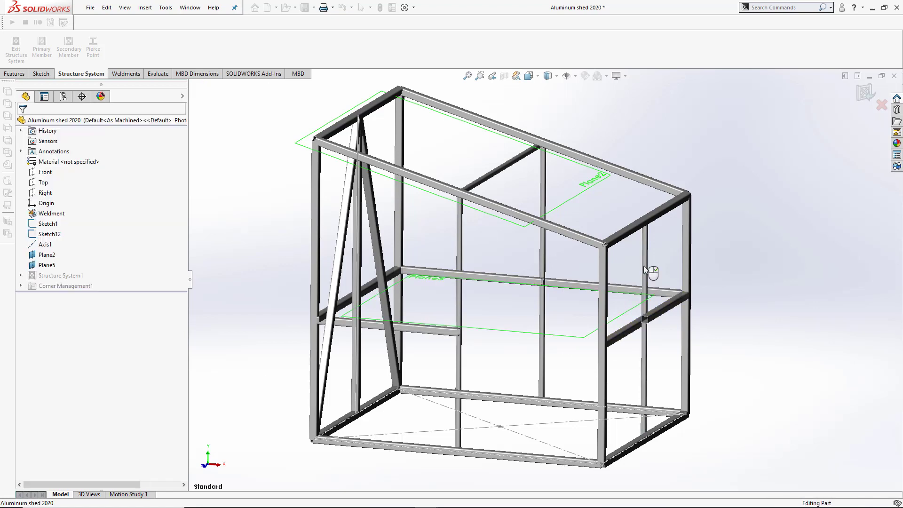
Exit the structure system and give all corner groups first-contact planar trimming
{"action": "left_click", "coordinate": [864, 93]}
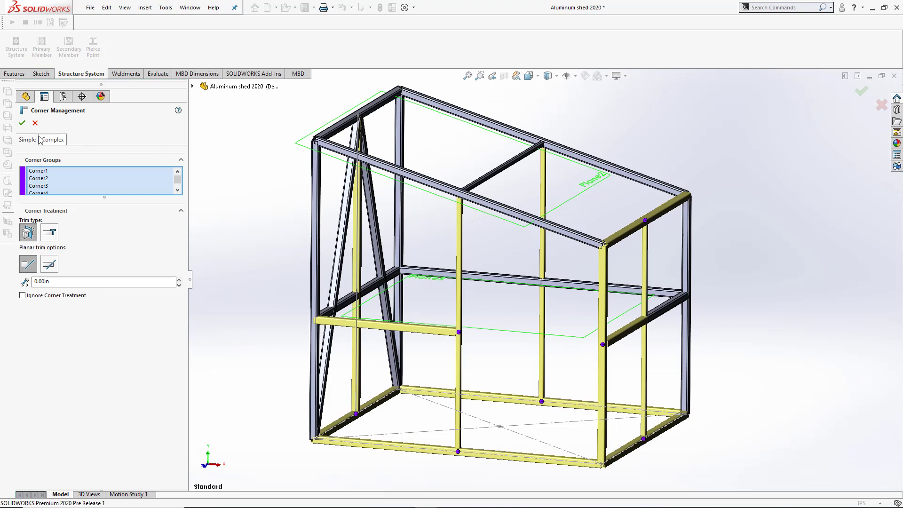
{"action": "left_click", "coordinate": [47, 179]}
{"action": "key", "text": "ctrl+a"}
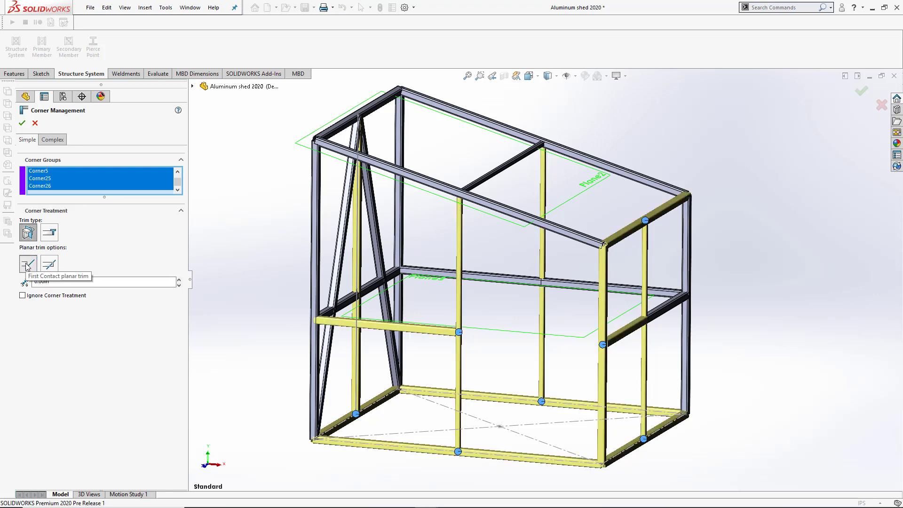
{"action": "left_click", "coordinate": [28, 265]}
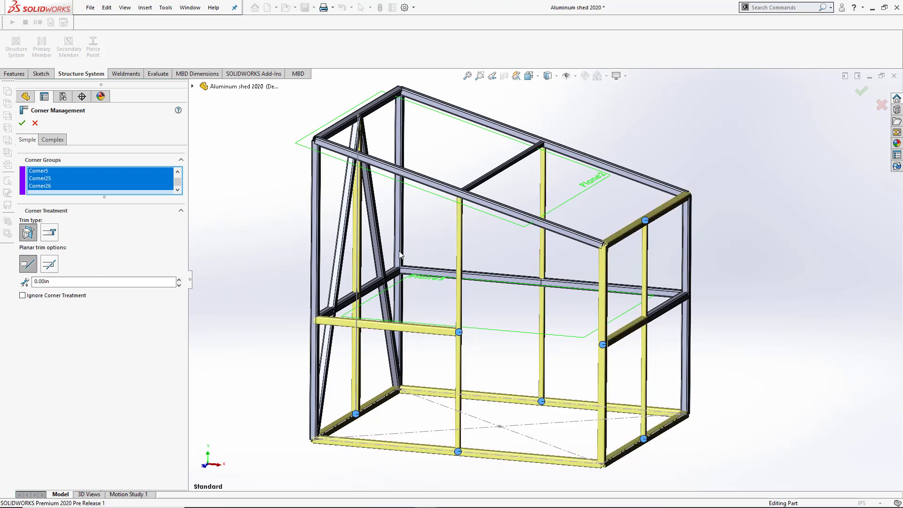
Trim the post-beam corner with first-contact planar trim against a user-defined beam face
{"action": "scroll", "coordinate": [651, 223], "scroll_direction": "down", "scroll_amount": 10}
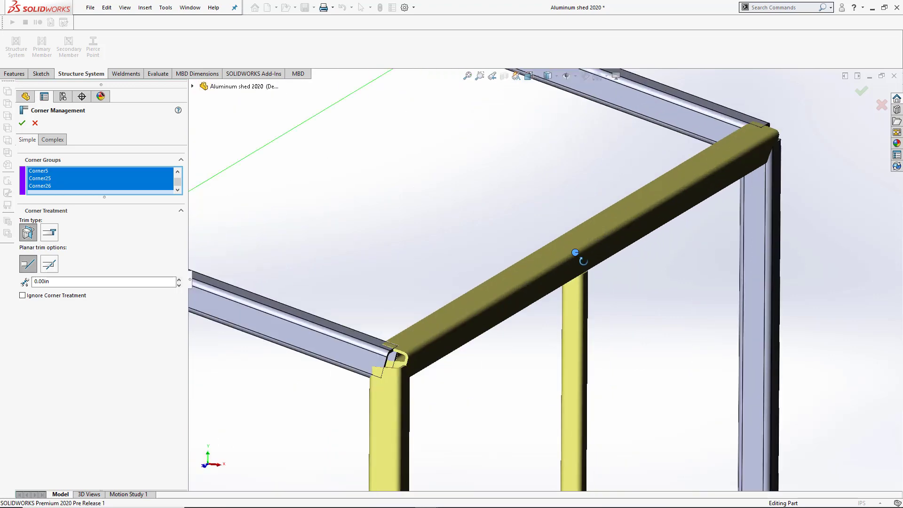
{"action": "scroll", "coordinate": [581, 258], "scroll_direction": "down", "scroll_amount": 5}
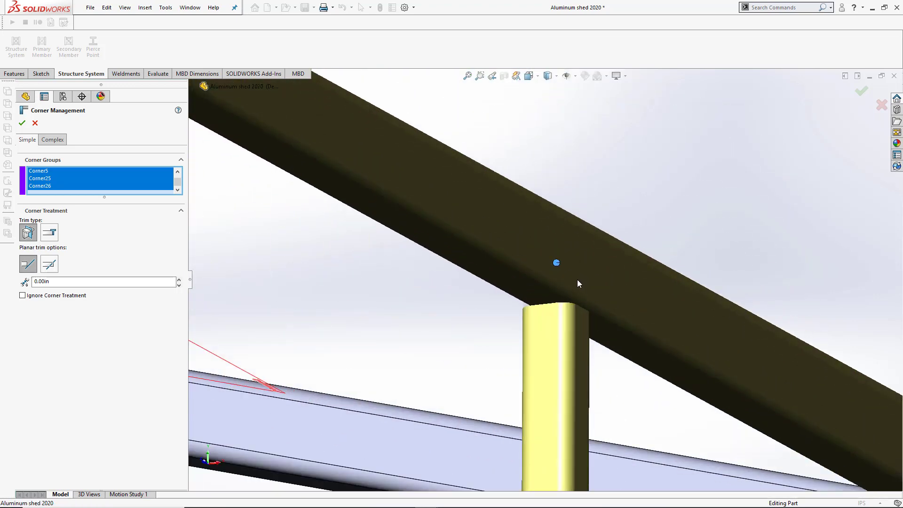
{"action": "left_click", "coordinate": [557, 264]}
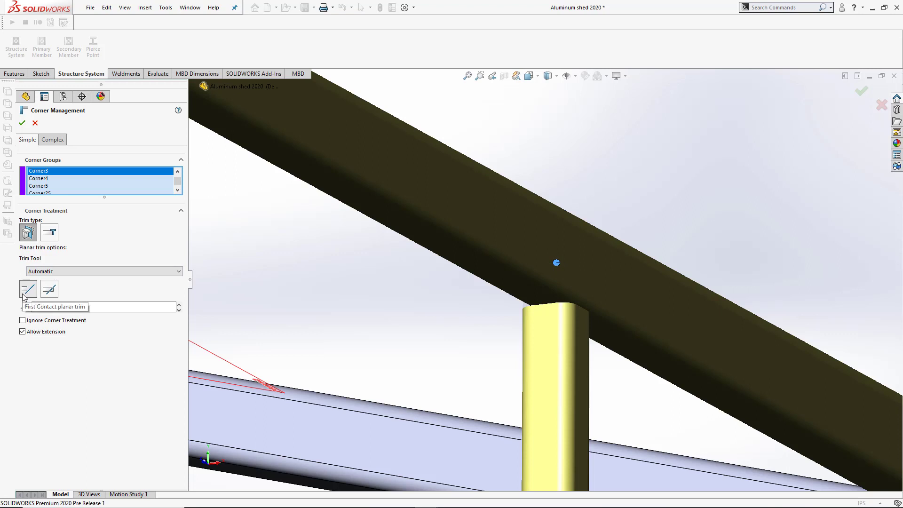
{"action": "left_click", "coordinate": [24, 295]}
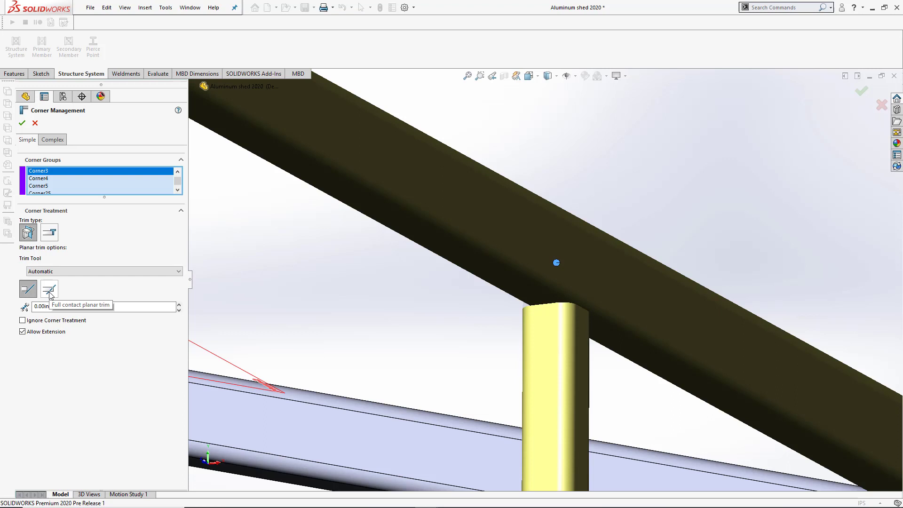
{"action": "left_click", "coordinate": [52, 272]}
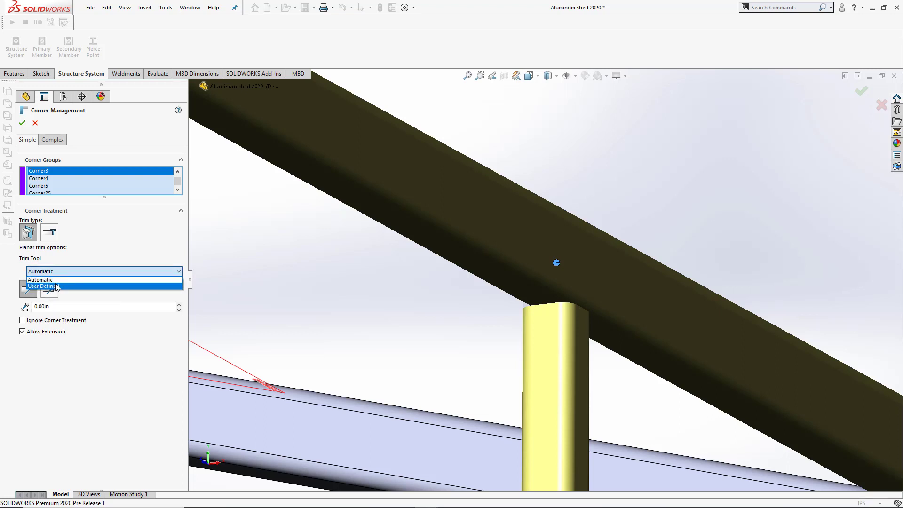
{"action": "left_click", "coordinate": [58, 287]}
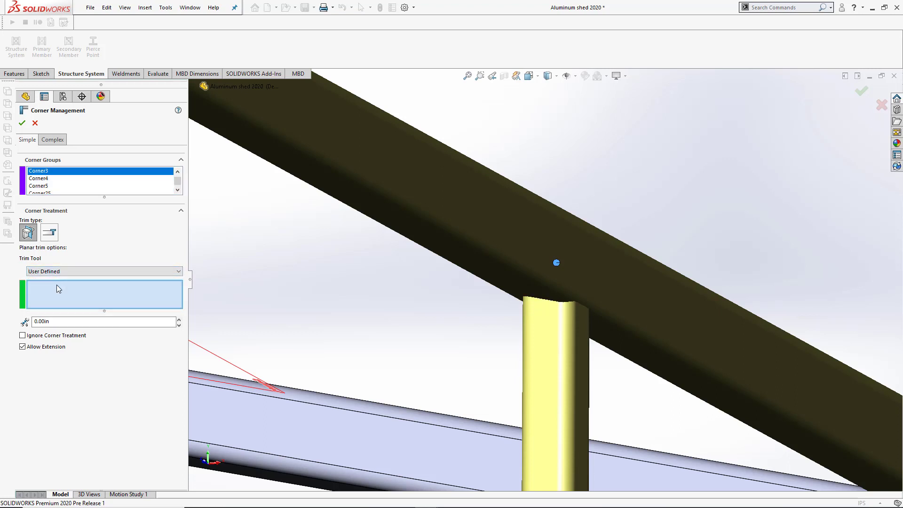
{"action": "left_click", "coordinate": [512, 286]}
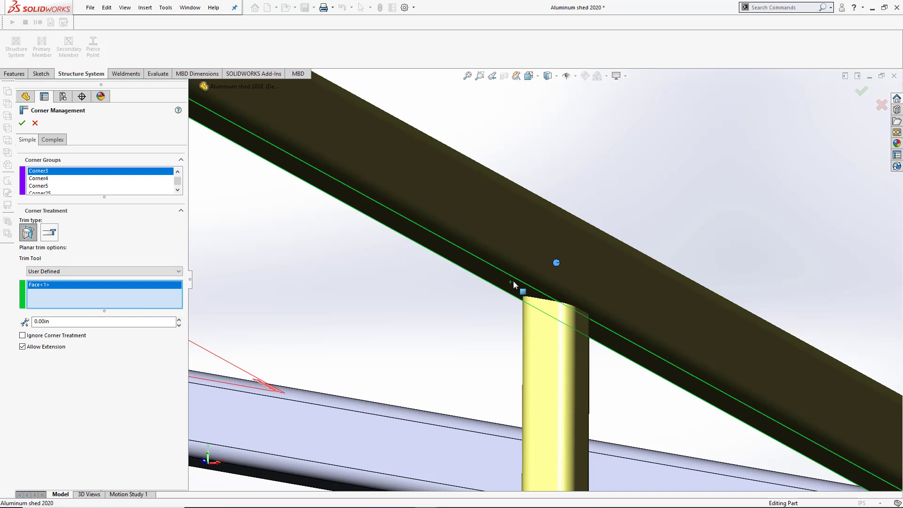
Move Member1 of the top-left roof corner into the planar group with full-contact trim
{"action": "left_click", "coordinate": [53, 140]}
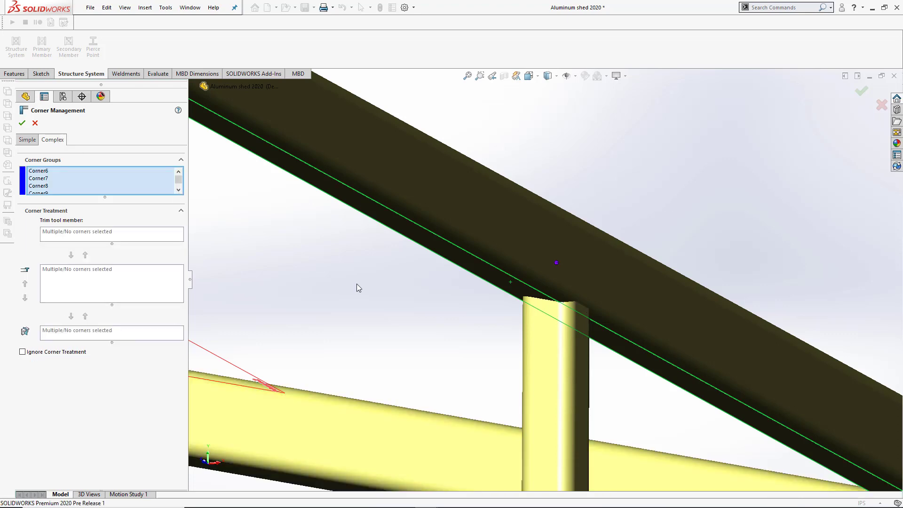
{"action": "scroll", "coordinate": [372, 332], "scroll_direction": "up", "scroll_amount": 10}
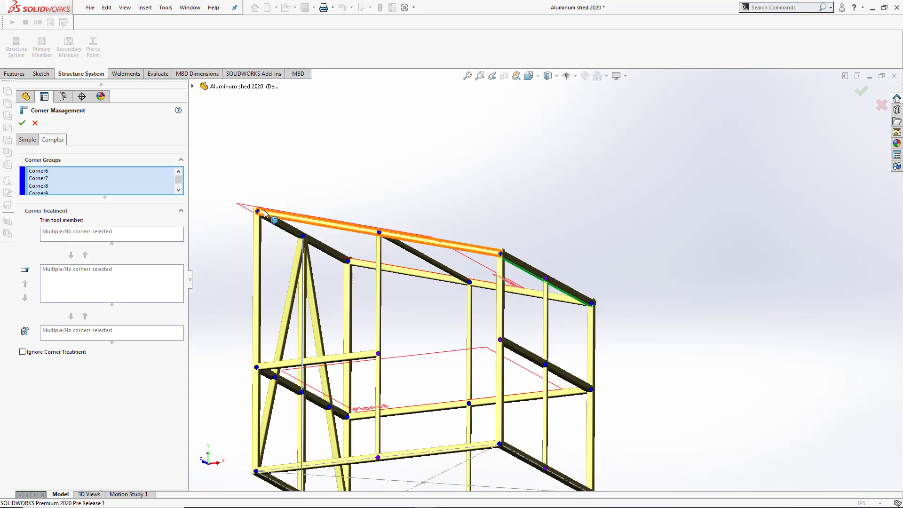
{"action": "scroll", "coordinate": [271, 214], "scroll_direction": "down", "scroll_amount": 5}
{"action": "scroll", "coordinate": [392, 260], "scroll_direction": "down", "scroll_amount": 3}
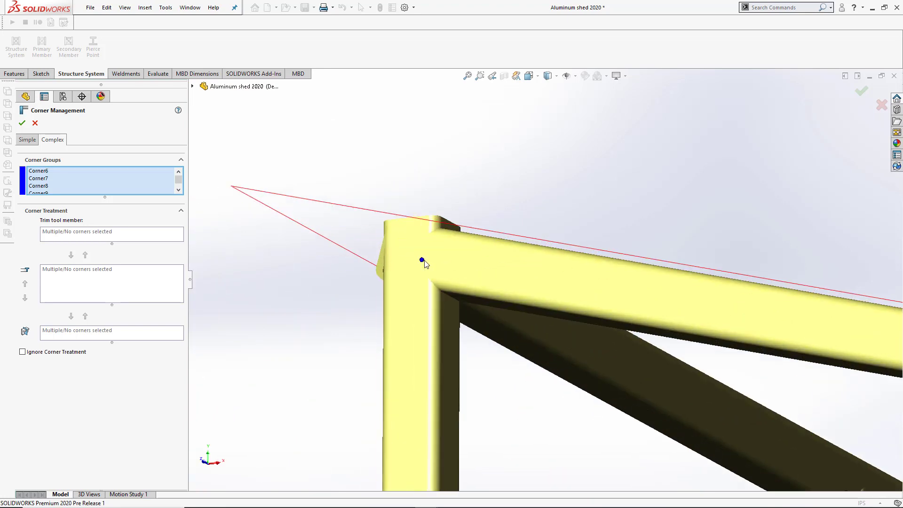
{"action": "left_click", "coordinate": [422, 260]}
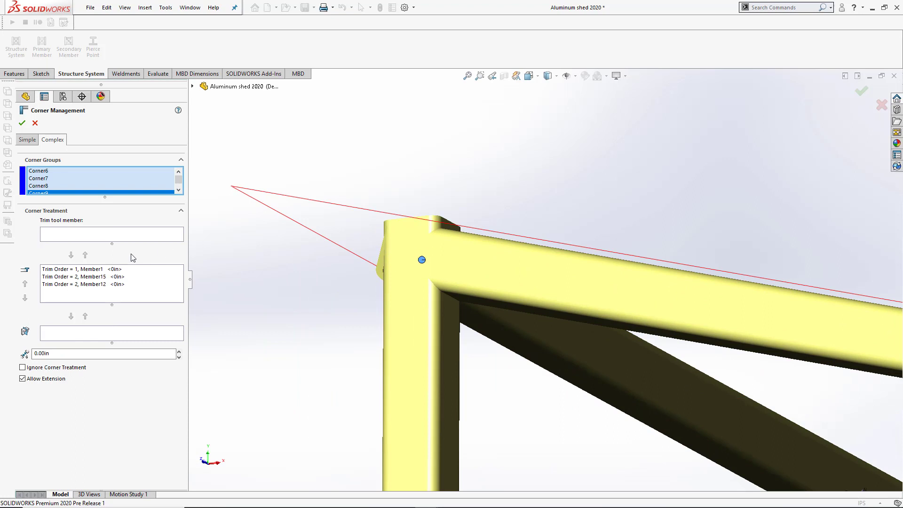
{"action": "left_click", "coordinate": [88, 272]}
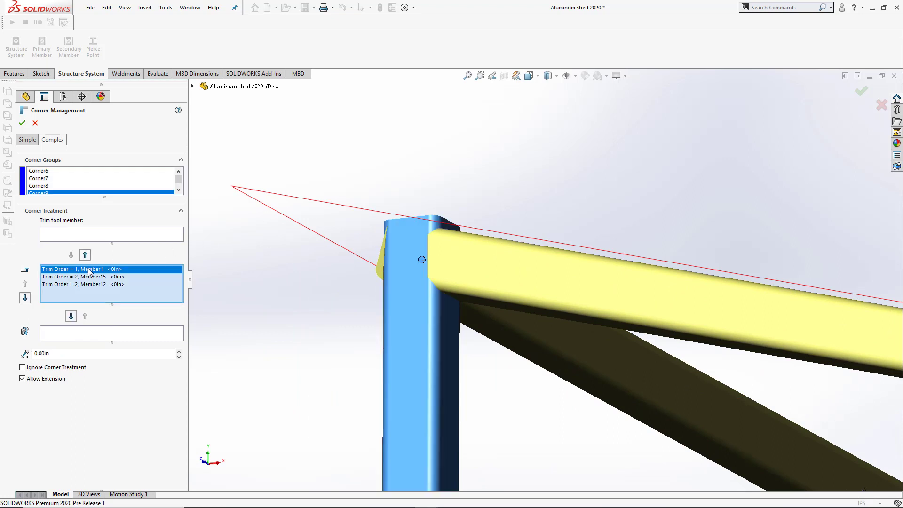
{"action": "left_click", "coordinate": [71, 316]}
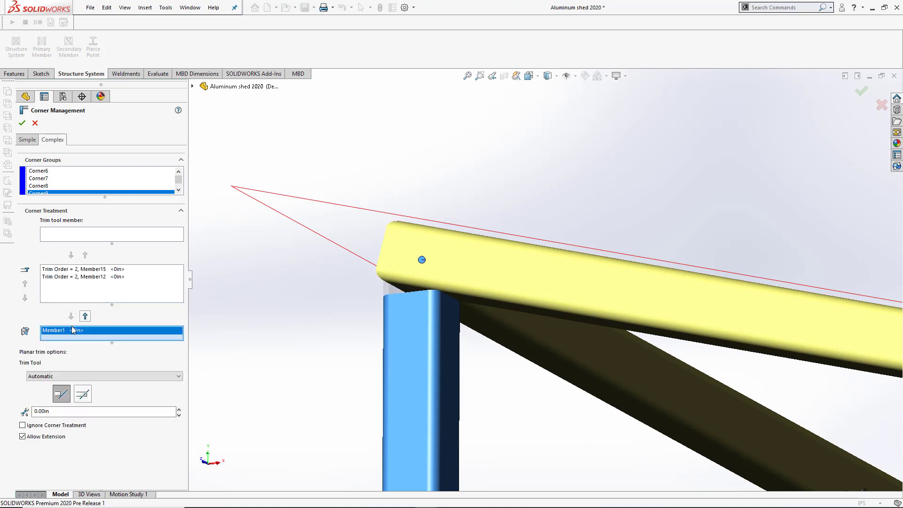
{"action": "left_click", "coordinate": [86, 395]}
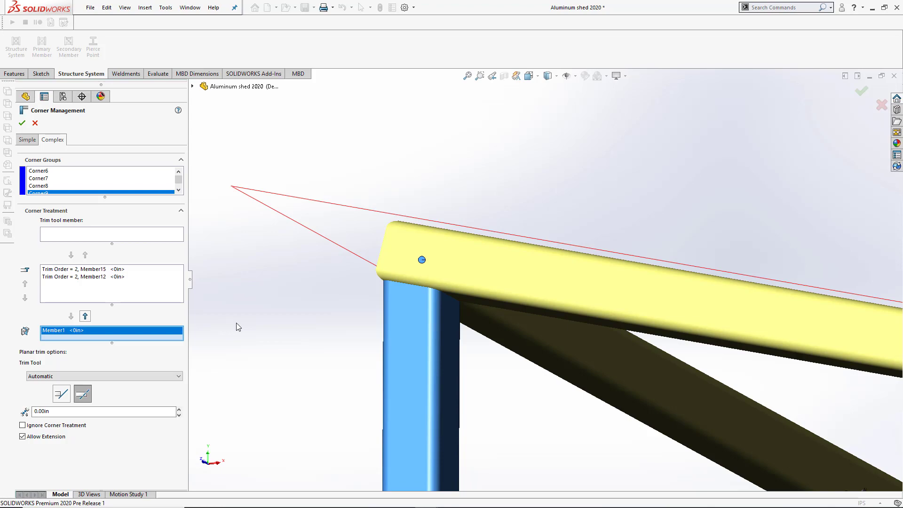
{"action": "middle_click_drag", "start_coordinate": [236, 323], "coordinate": [318, 323]}
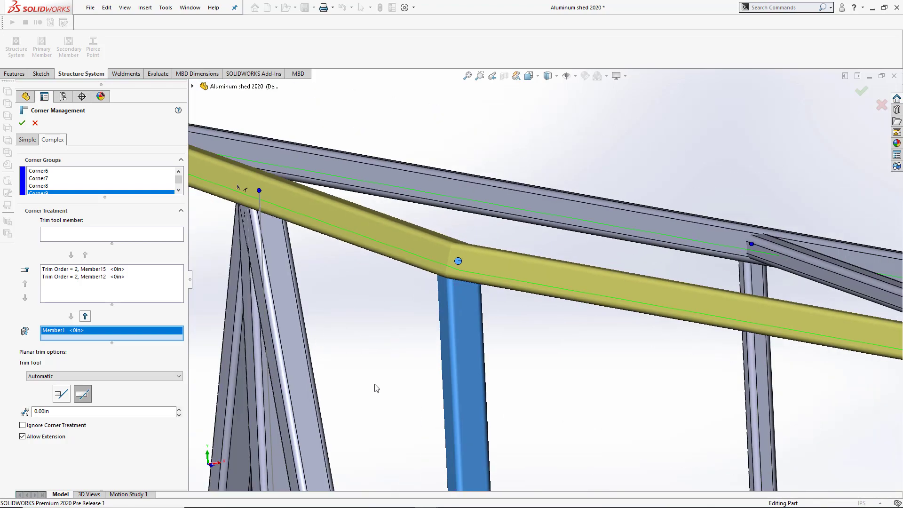
At Corner6, make Member12 the trim tool member and move Member7 and Member5 to body trim
{"action": "scroll", "coordinate": [432, 335], "scroll_direction": "up", "scroll_amount": 3}
{"action": "scroll", "coordinate": [419, 256], "scroll_direction": "down", "scroll_amount": 6}
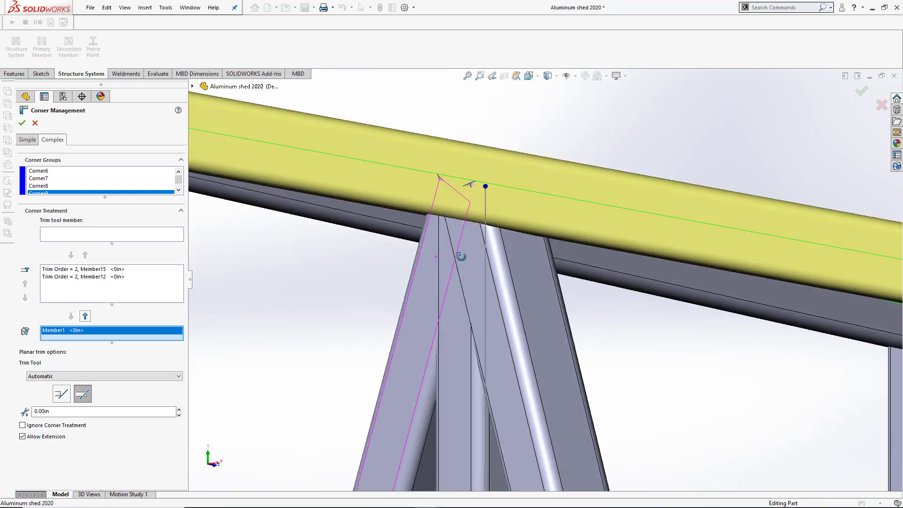
{"action": "middle_click_drag", "start_coordinate": [461, 257], "coordinate": [487, 185]}
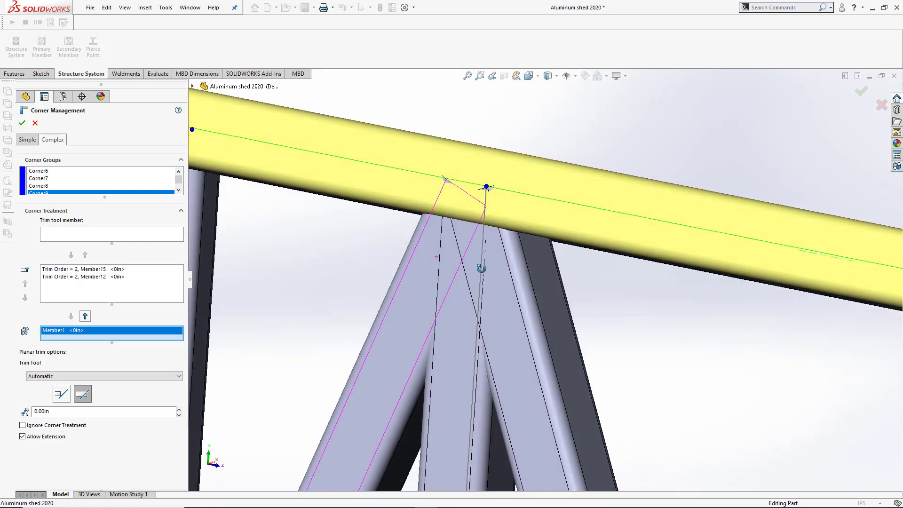
{"action": "left_click", "coordinate": [487, 185]}
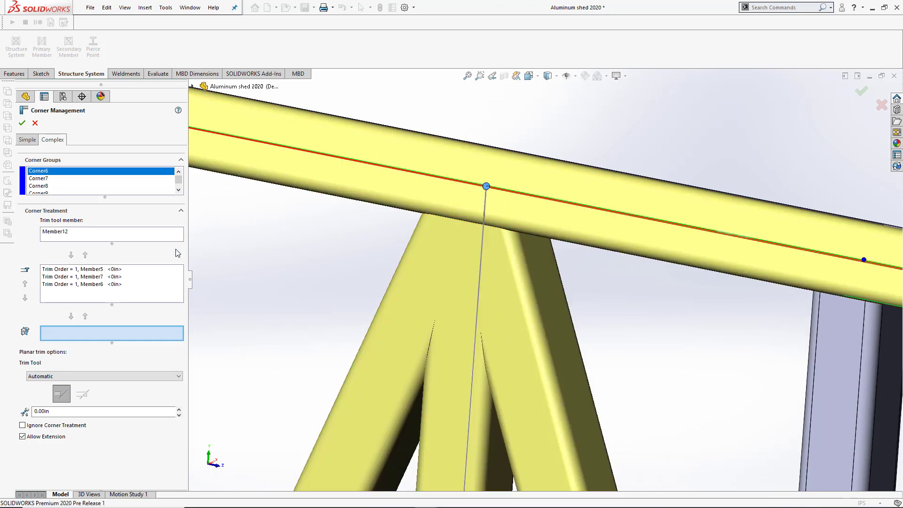
{"action": "left_click", "coordinate": [58, 232]}
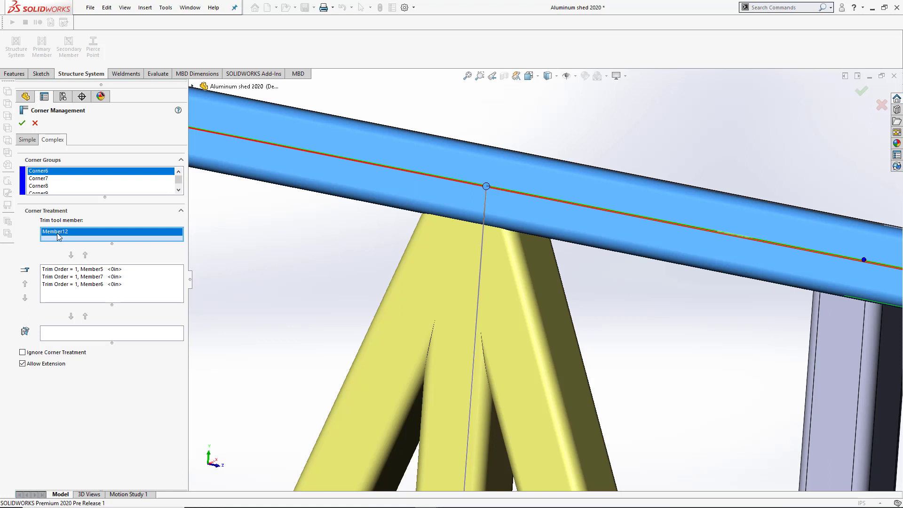
{"action": "left_click", "coordinate": [80, 271]}
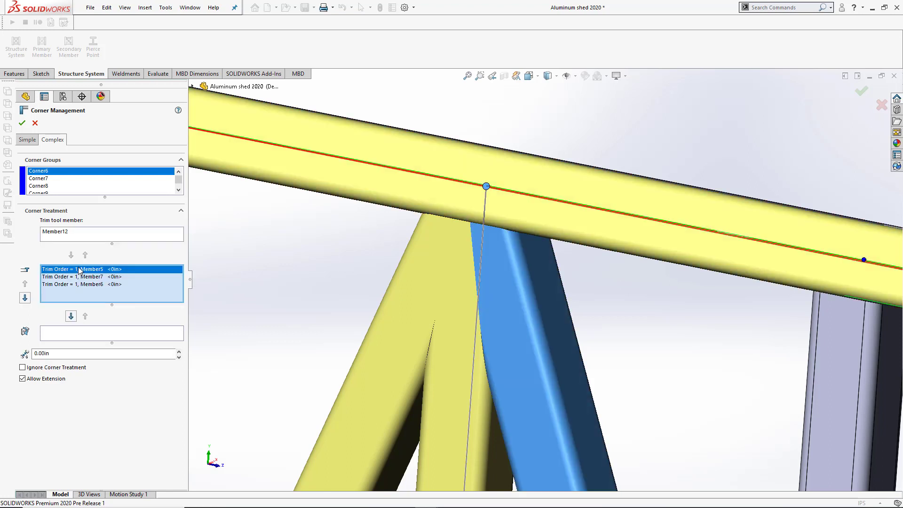
{"action": "left_click", "coordinate": [76, 277]}
{"action": "left_click", "coordinate": [73, 284]}
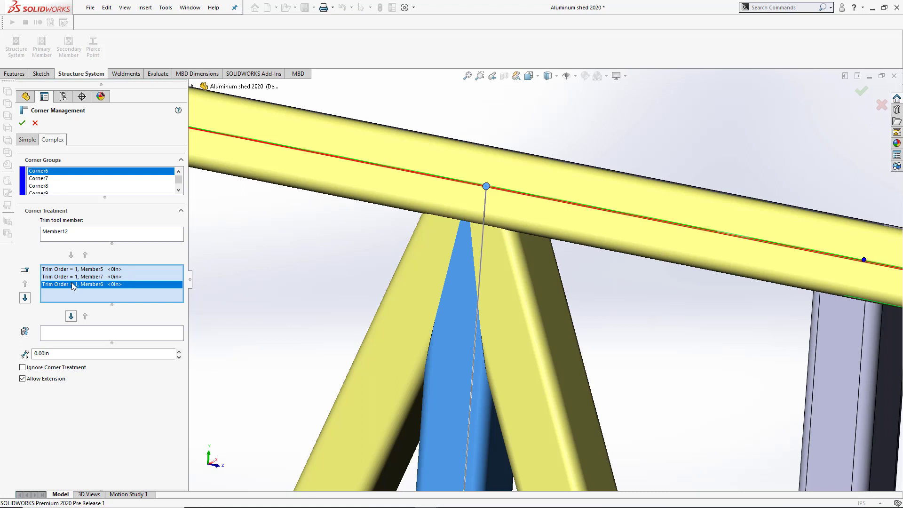
{"action": "left_click", "coordinate": [77, 277]}
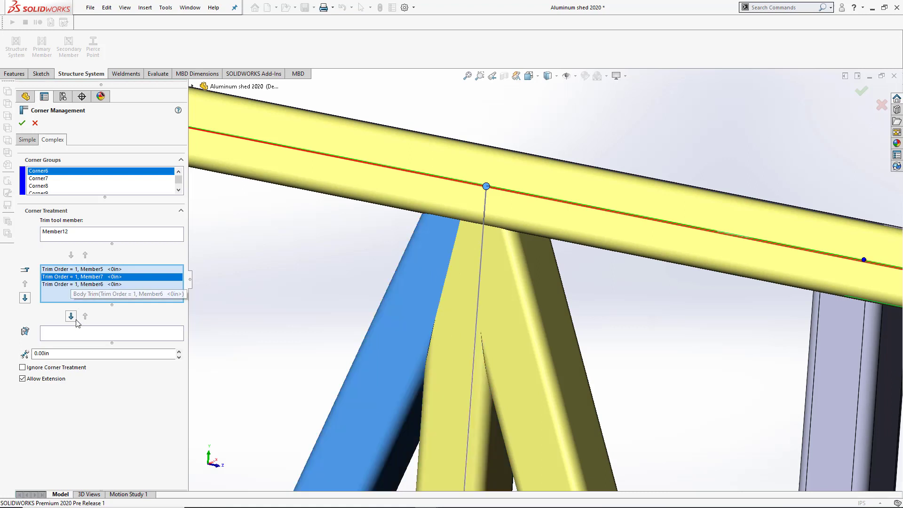
{"action": "left_click", "coordinate": [71, 316]}
{"action": "left_click", "coordinate": [74, 271]}
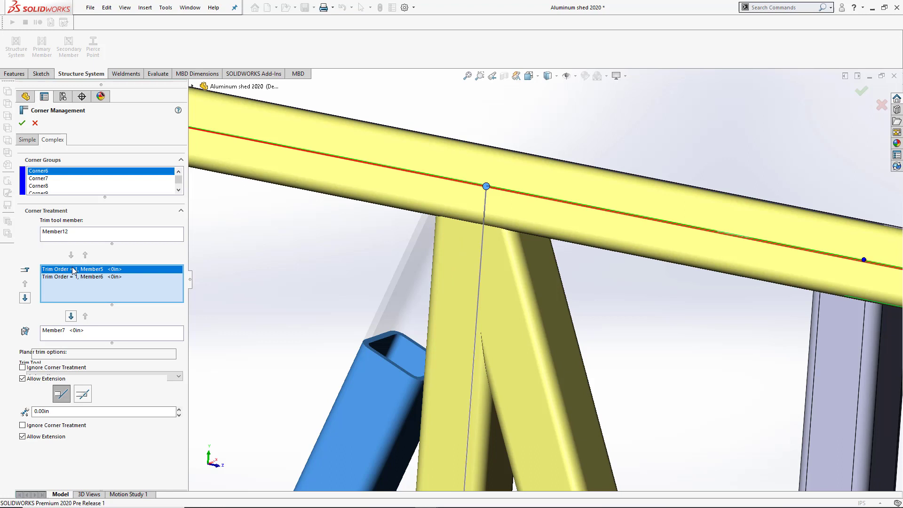
{"action": "left_click", "coordinate": [71, 317]}
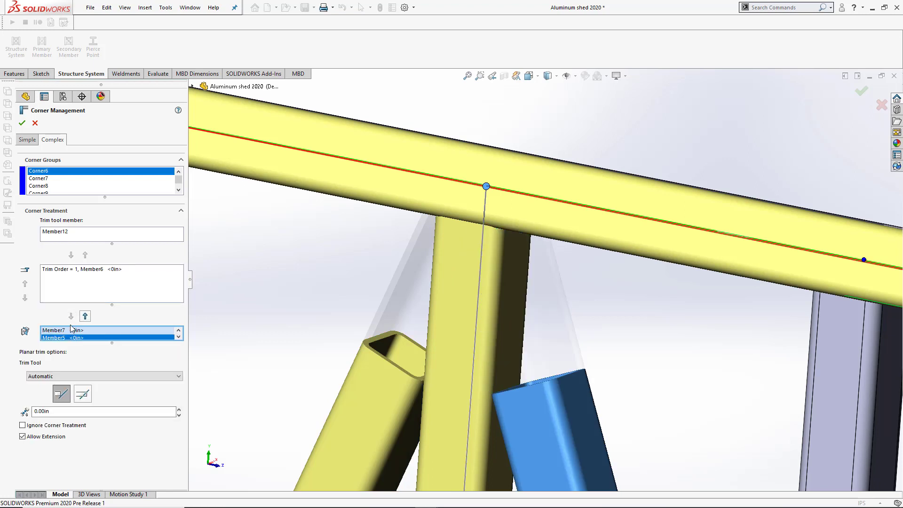
Set the trim tool to User Defined and pick three beam faces, Face<1> to Face<3>
{"action": "left_click", "coordinate": [78, 376]}
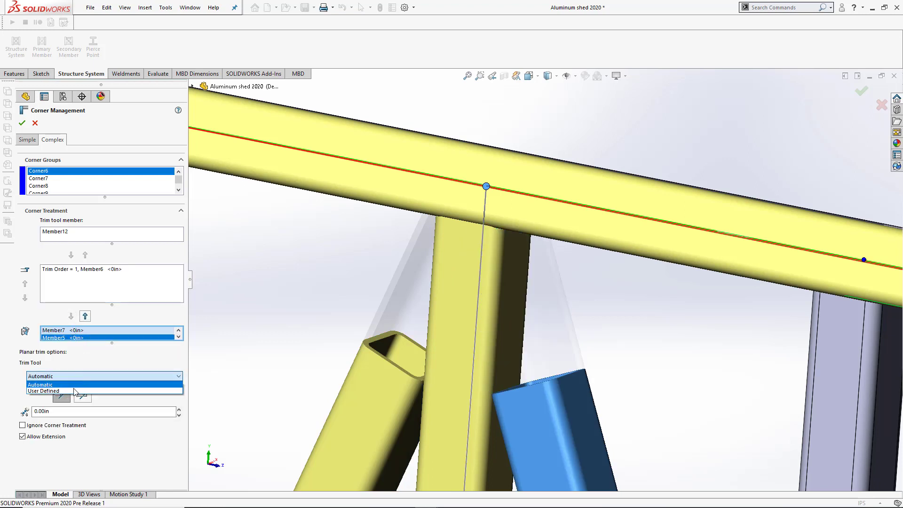
{"action": "left_click", "coordinate": [75, 387]}
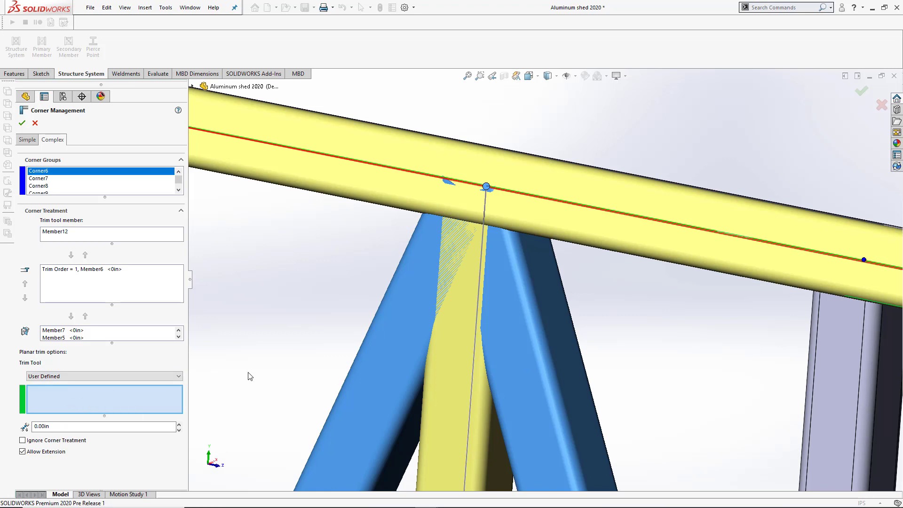
{"action": "middle_click_drag", "start_coordinate": [470, 256], "coordinate": [455, 194]}
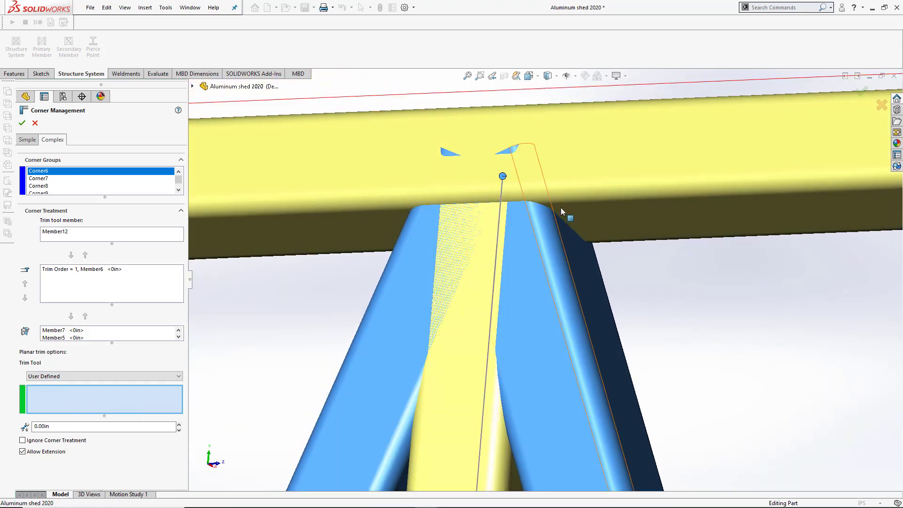
{"action": "left_click", "coordinate": [600, 214]}
{"action": "middle_click_drag", "start_coordinate": [599, 226], "coordinate": [566, 422]}
{"action": "left_click", "coordinate": [535, 431]}
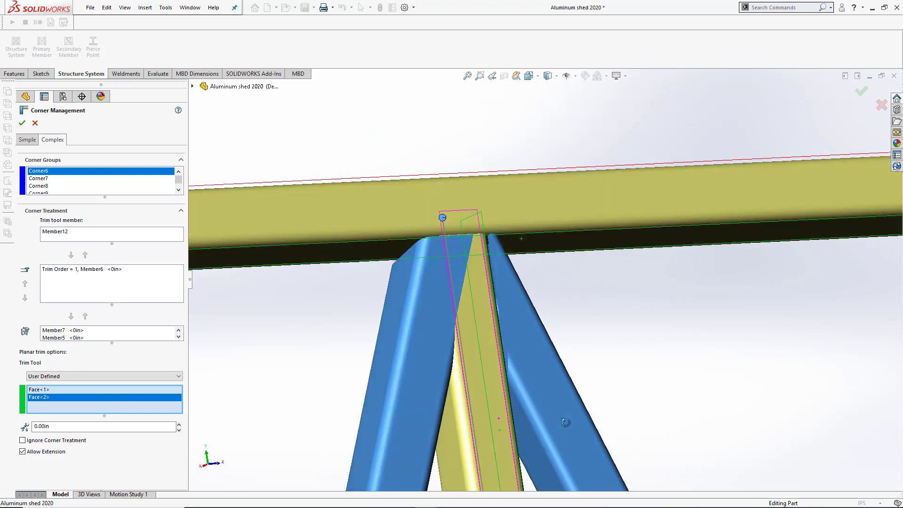
{"action": "left_click", "coordinate": [447, 431]}
{"action": "middle_click_drag", "start_coordinate": [467, 410], "coordinate": [487, 266]}
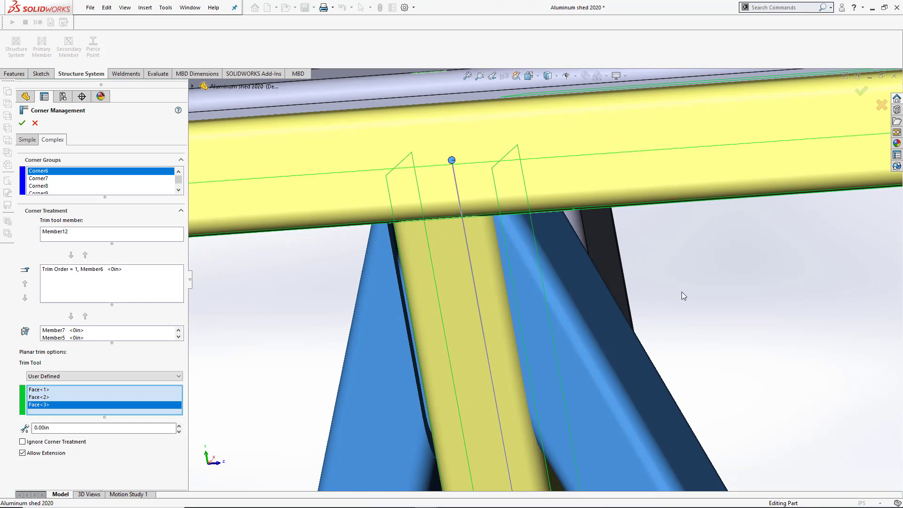
{"action": "scroll", "coordinate": [677, 291], "scroll_direction": "up", "scroll_amount": 6}
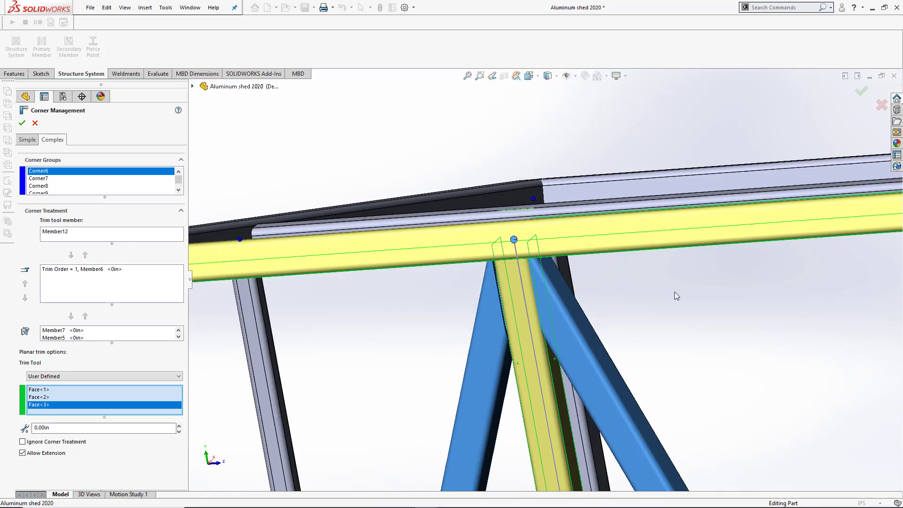
{"action": "scroll", "coordinate": [505, 470], "scroll_direction": "down", "scroll_amount": 3}
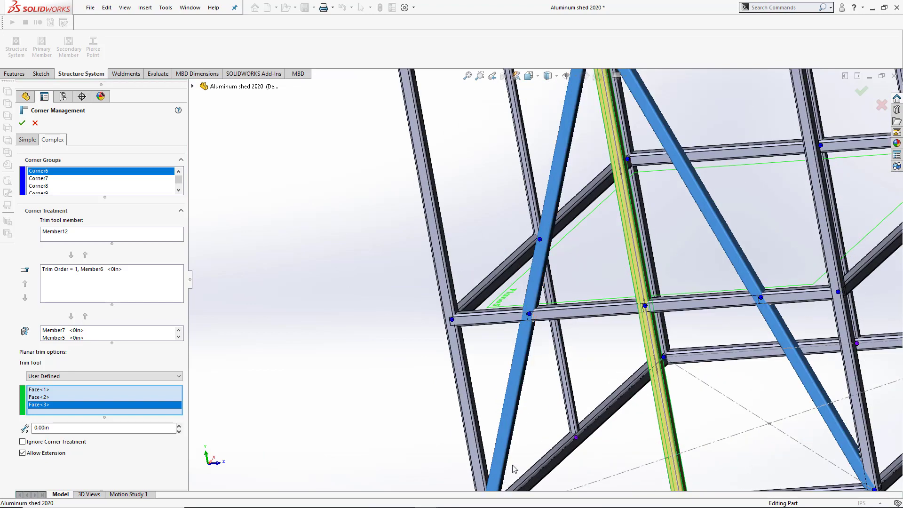
{"action": "scroll", "coordinate": [465, 372], "scroll_direction": "down", "scroll_amount": 6}
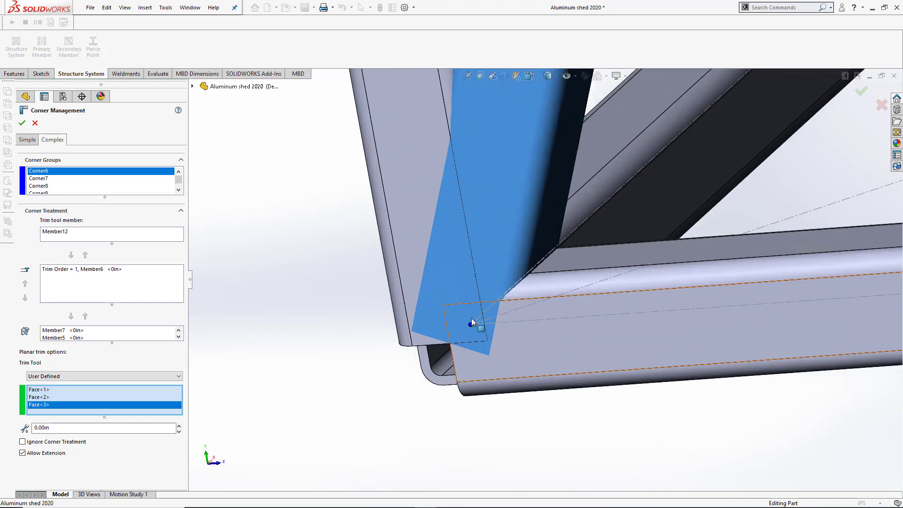
At Corner14, make Member2 the trim tool member and move Member7 to body trim
{"action": "left_click", "coordinate": [471, 325]}
{"action": "scroll", "coordinate": [476, 238], "scroll_direction": "up", "scroll_amount": 2}
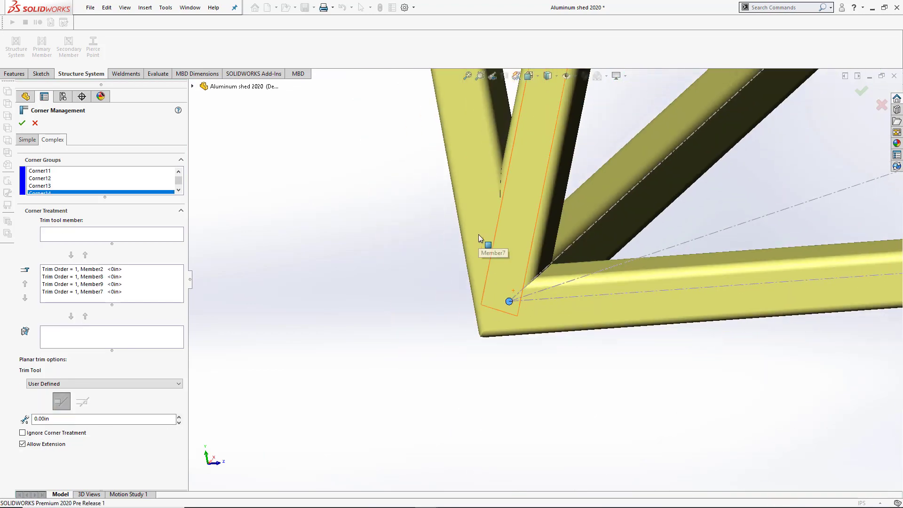
{"action": "left_click", "coordinate": [87, 273]}
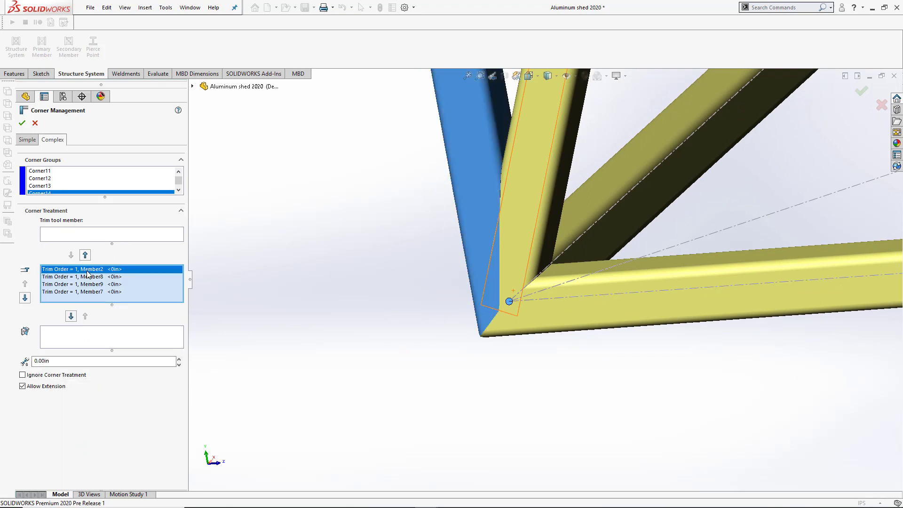
{"action": "left_click", "coordinate": [85, 255]}
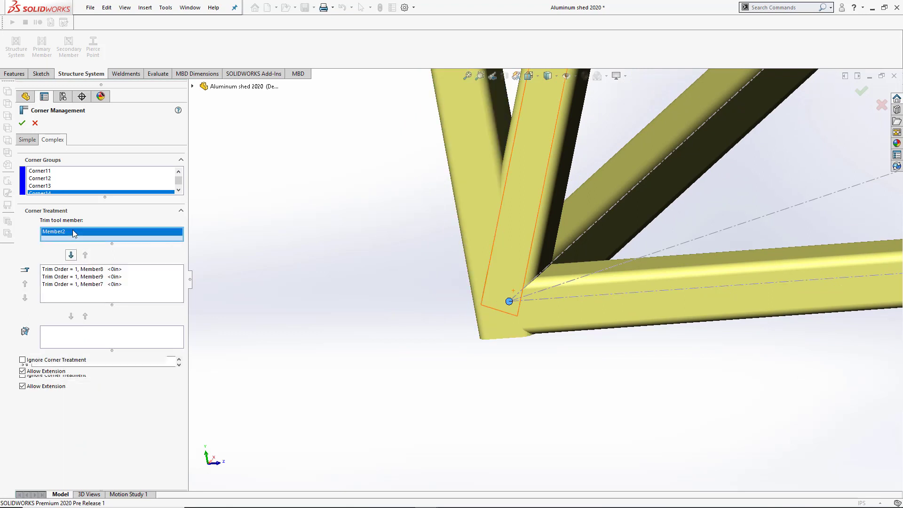
{"action": "left_click", "coordinate": [84, 283]}
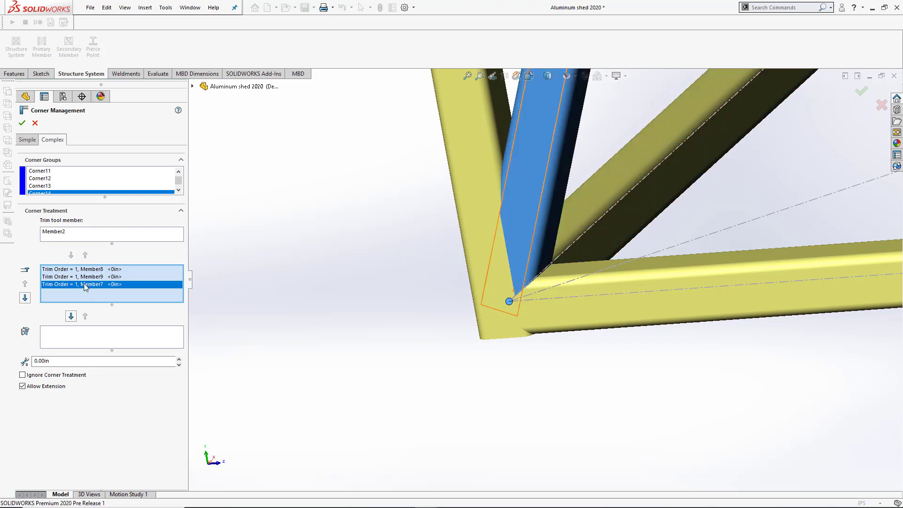
{"action": "left_click", "coordinate": [71, 316]}
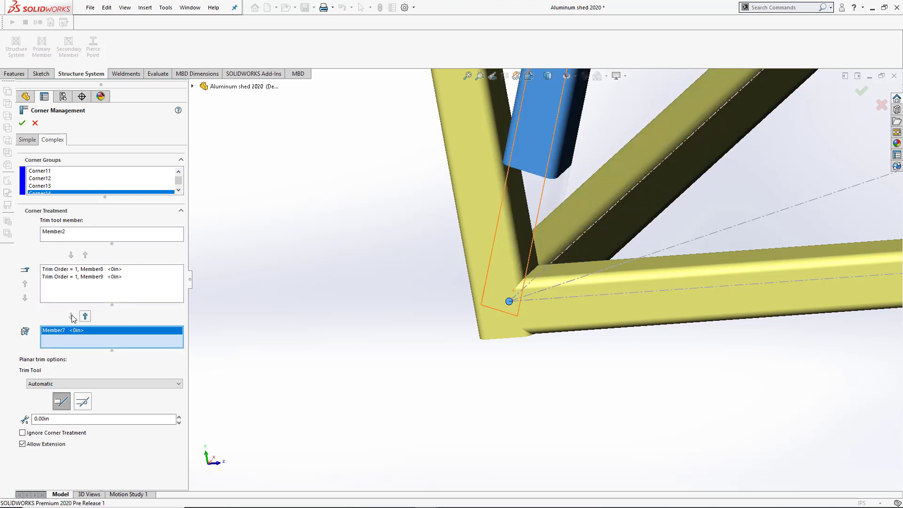
Set the trim tool to User Defined and pick Face<4> and Face<5> as trim faces
{"action": "left_click", "coordinate": [80, 388]}
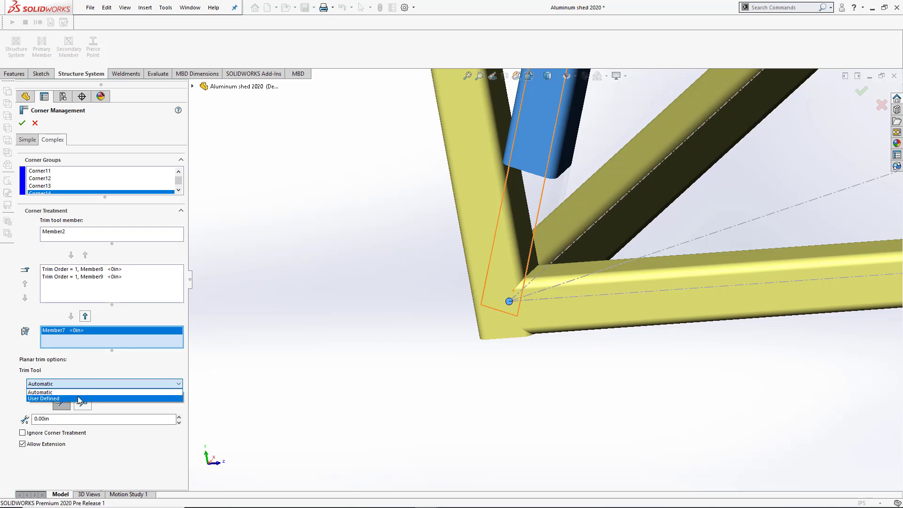
{"action": "left_click", "coordinate": [77, 397]}
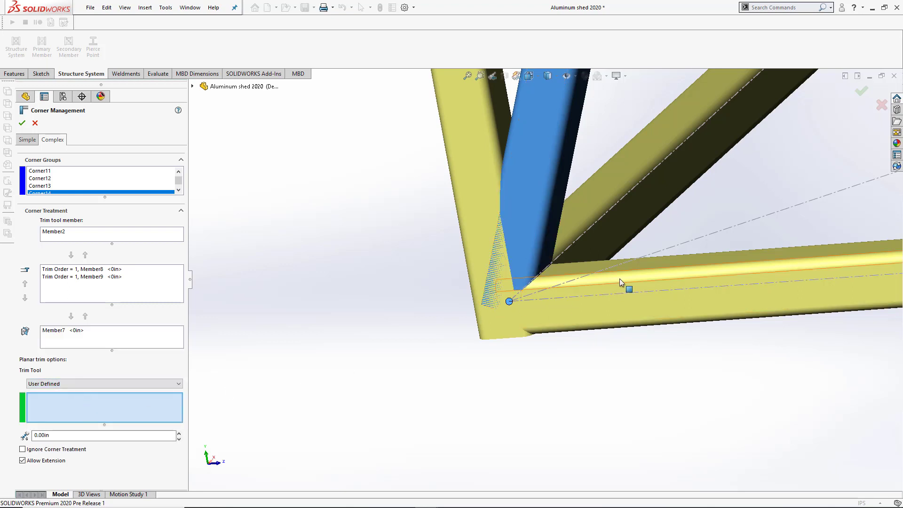
{"action": "left_click", "coordinate": [603, 256]}
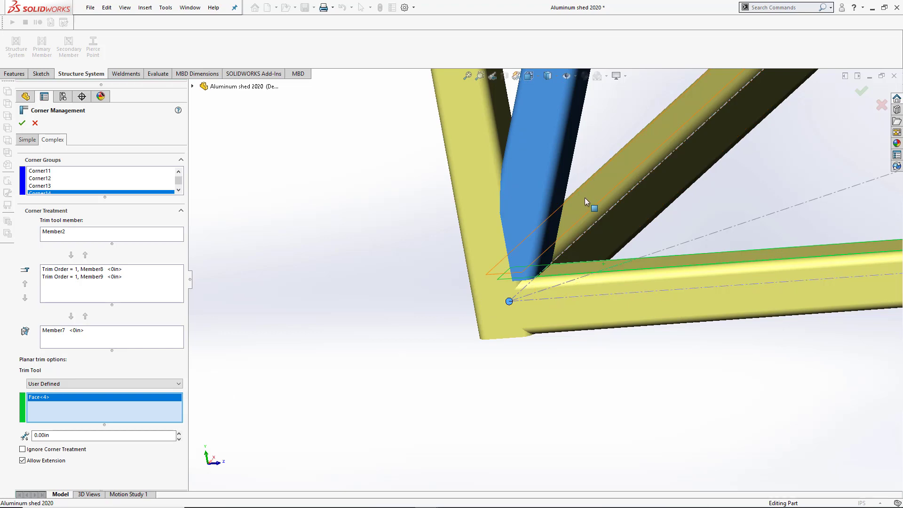
{"action": "left_click", "coordinate": [505, 119]}
{"action": "middle_click_drag", "start_coordinate": [526, 218], "coordinate": [567, 193]}
{"action": "middle_click_drag", "start_coordinate": [576, 157], "coordinate": [544, 238]}
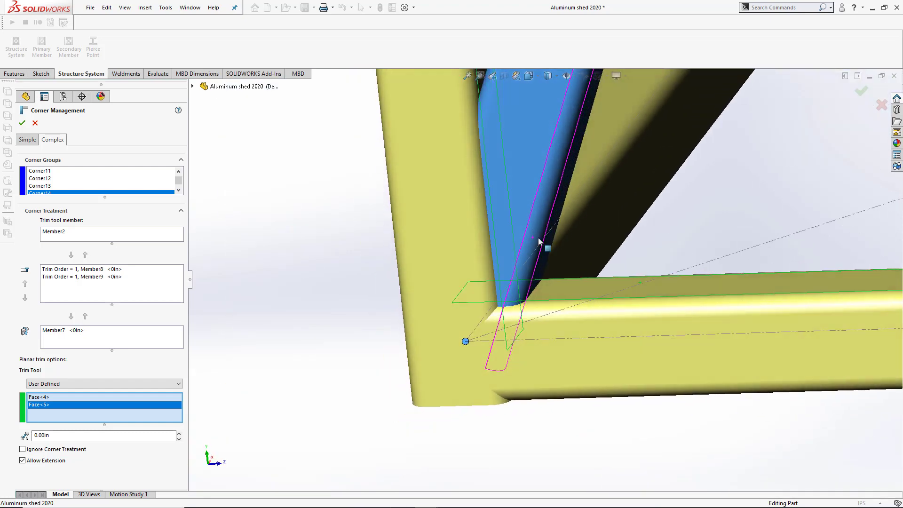
{"action": "scroll", "coordinate": [456, 191], "scroll_direction": "up", "scroll_amount": 3}
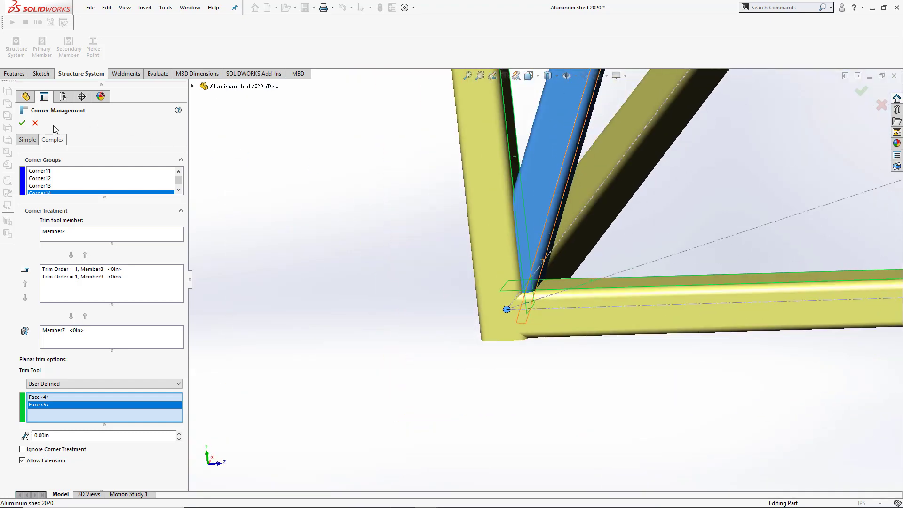
Finish Corner Management1, then isolate the Member5 body to inspect its trimmed tube end
{"action": "key", "text": "Return"}
{"action": "key", "text": "ctrl+7"}
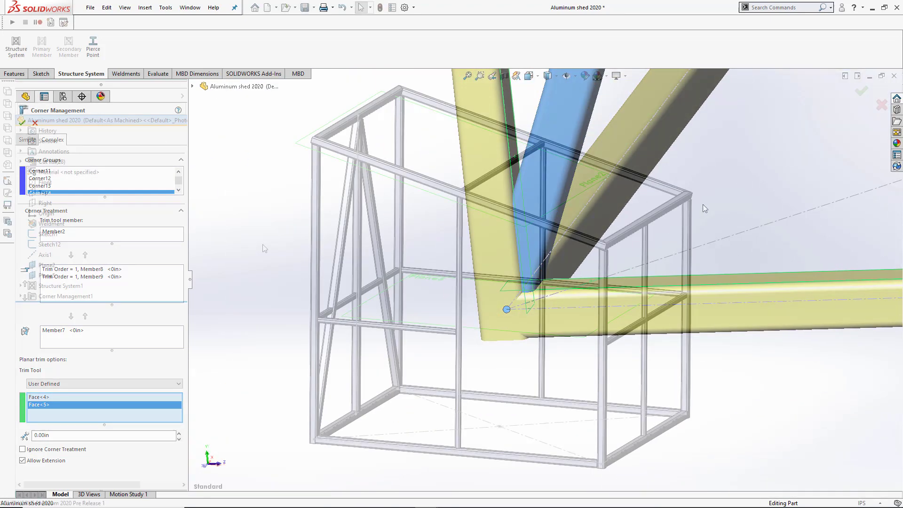
{"action": "scroll", "coordinate": [301, 138], "scroll_direction": "down", "scroll_amount": 10}
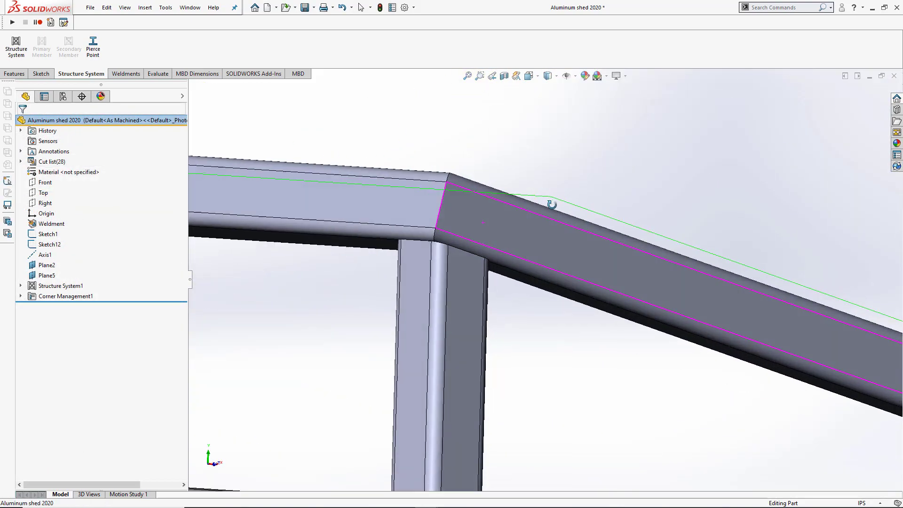
{"action": "middle_click_drag", "start_coordinate": [551, 204], "coordinate": [530, 274]}
{"action": "scroll", "coordinate": [534, 287], "scroll_direction": "up", "scroll_amount": 10}
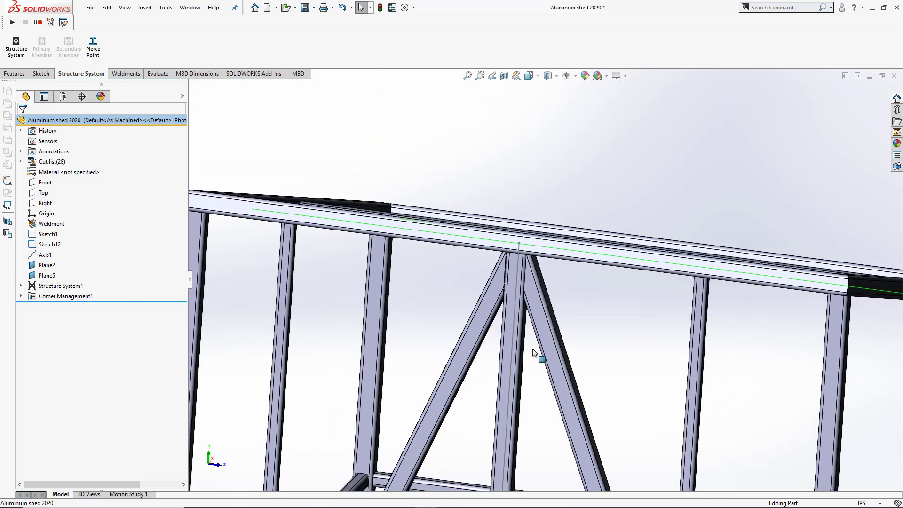
{"action": "scroll", "coordinate": [552, 318], "scroll_direction": "down", "scroll_amount": 8}
{"action": "scroll", "coordinate": [553, 318], "scroll_direction": "down", "scroll_amount": 5}
{"action": "middle_click_drag", "start_coordinate": [553, 317], "coordinate": [528, 196]}
{"action": "right_click", "coordinate": [531, 183]}
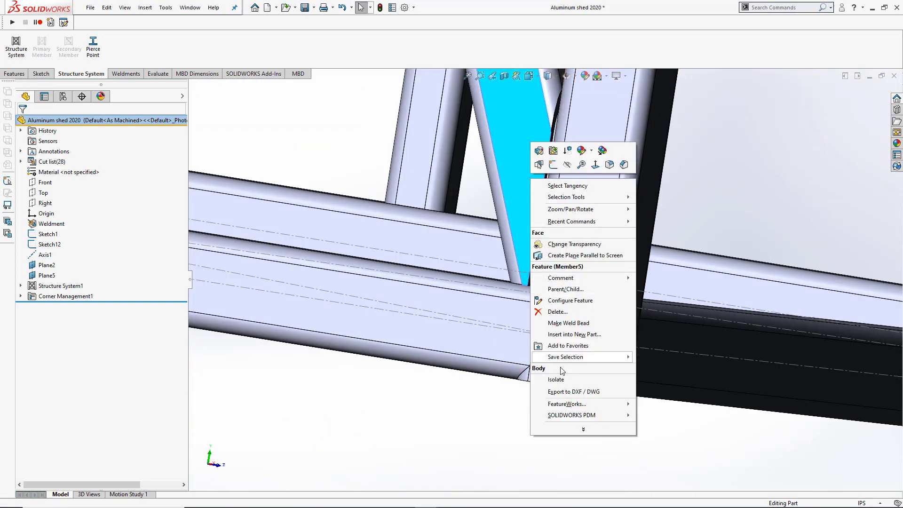
{"action": "left_click", "coordinate": [548, 379]}
{"action": "middle_click_drag", "start_coordinate": [534, 188], "coordinate": [367, 174]}
Exit isolation, zoom to fit the whole shed frame, and tilt it to an oblique view
{"action": "left_click", "coordinate": [82, 95]}
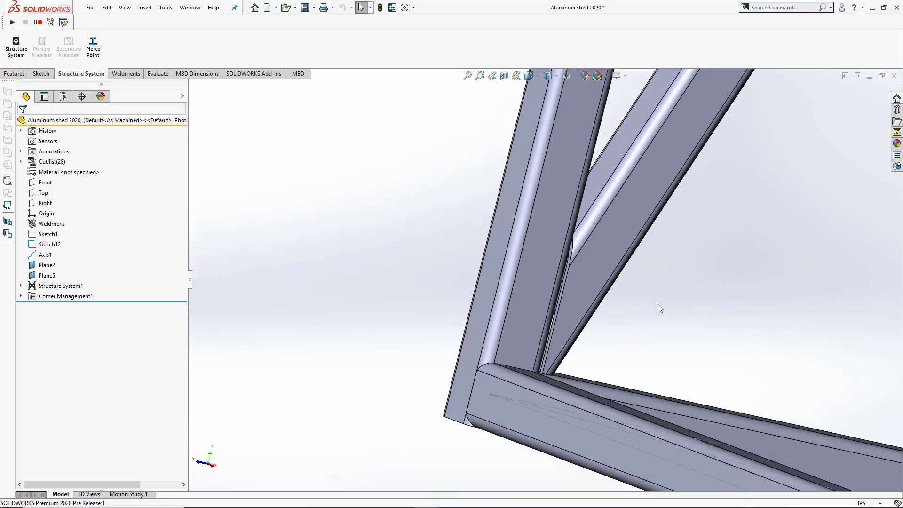
{"action": "right_click", "coordinate": [657, 308]}
{"action": "left_click", "coordinate": [698, 407]}
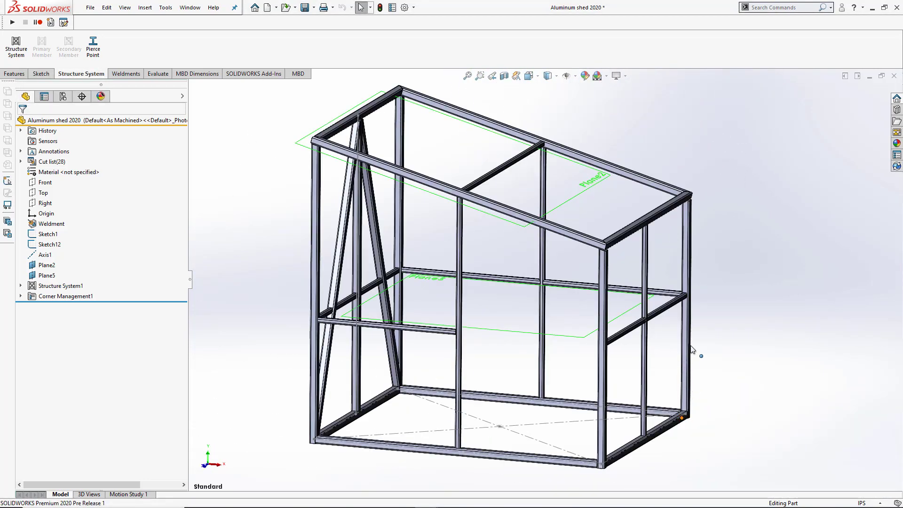
{"action": "middle_click_drag", "start_coordinate": [694, 355], "coordinate": [143, 73]}
Create Plane9 offset 72 in from the Front plane
{"action": "left_click", "coordinate": [14, 73]}
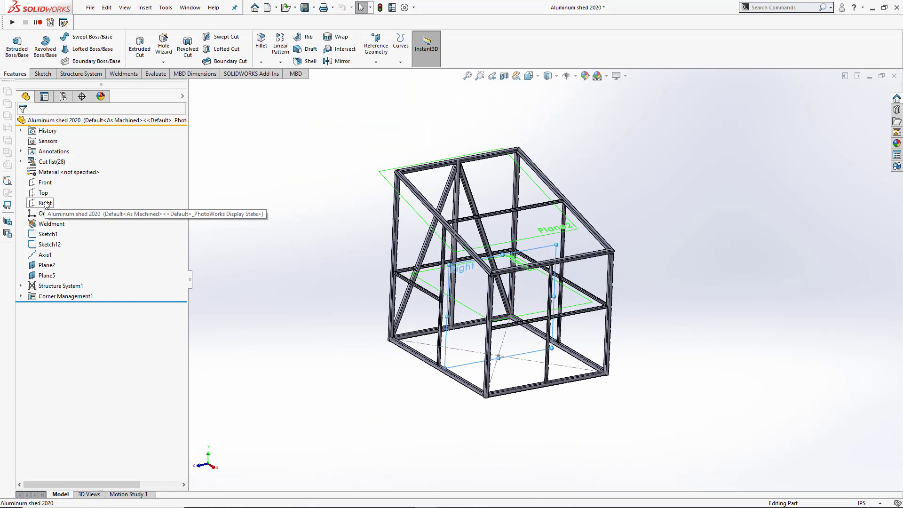
{"action": "left_click", "coordinate": [45, 202]}
{"action": "left_click", "coordinate": [41, 183]}
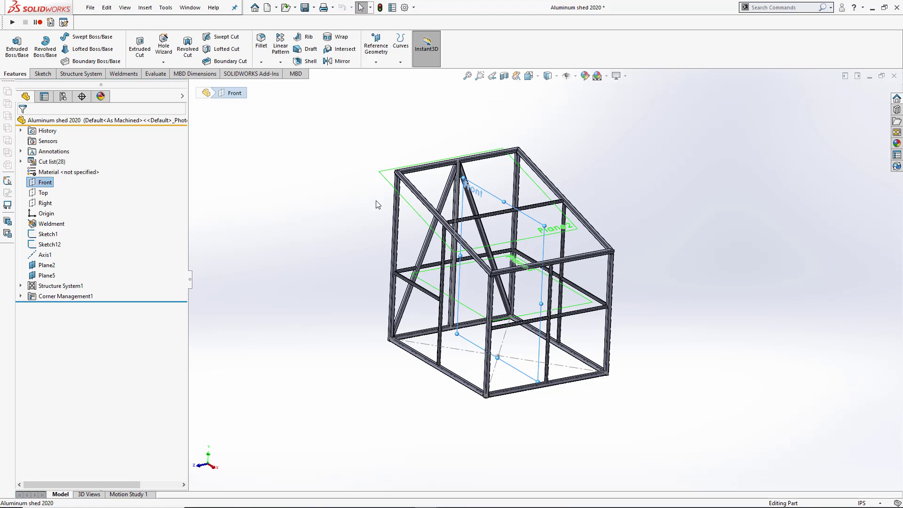
{"action": "left_click_drag", "start_coordinate": [330, 222], "coordinate": [361, 225], "text": "ctrl"}
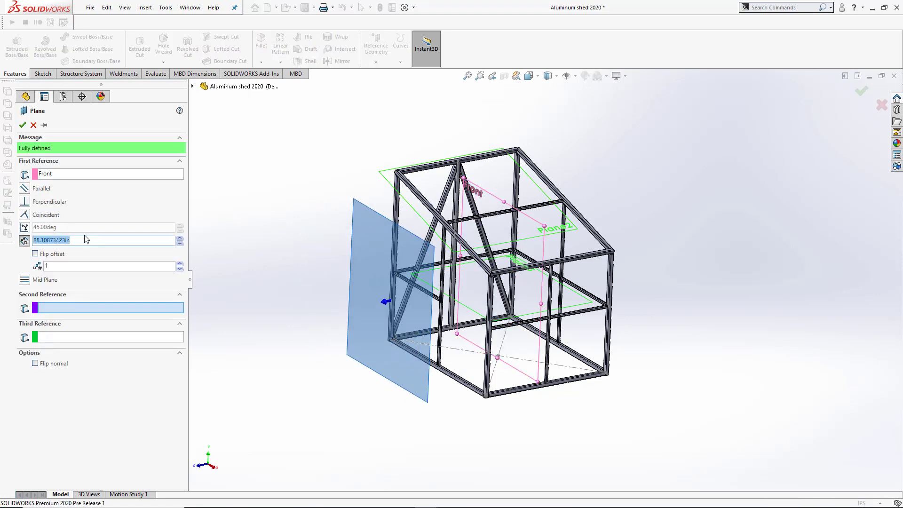
{"action": "type", "text": "72.00in"}
{"action": "key", "text": "Return"}
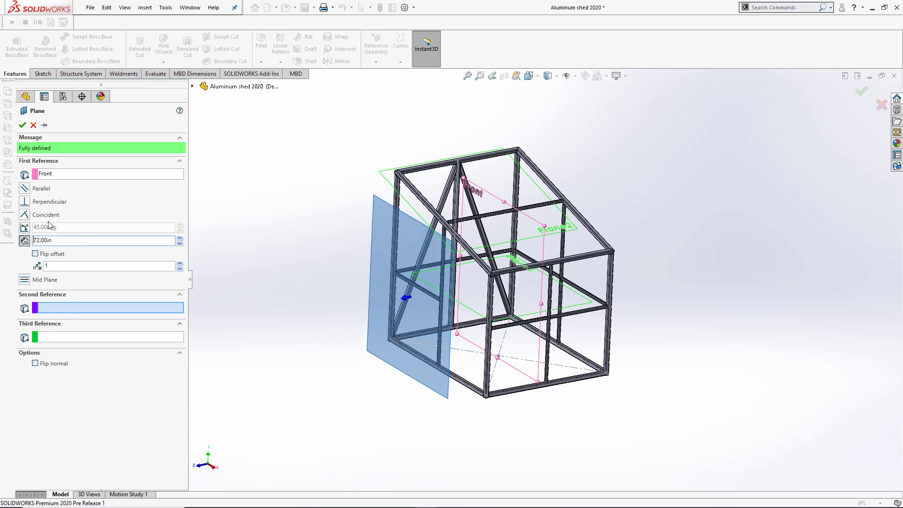
{"action": "left_click", "coordinate": [23, 125]}
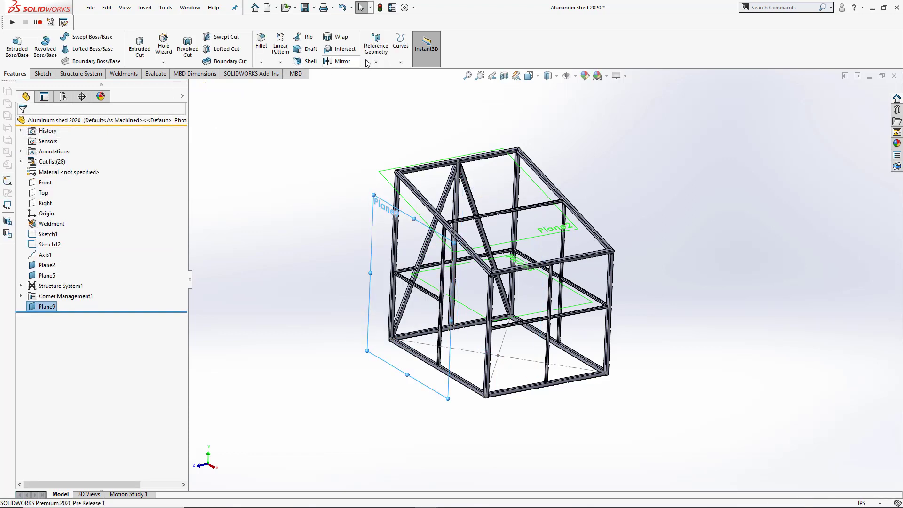
Mirror Structure System1 across Plane9
{"action": "left_click", "coordinate": [339, 62]}
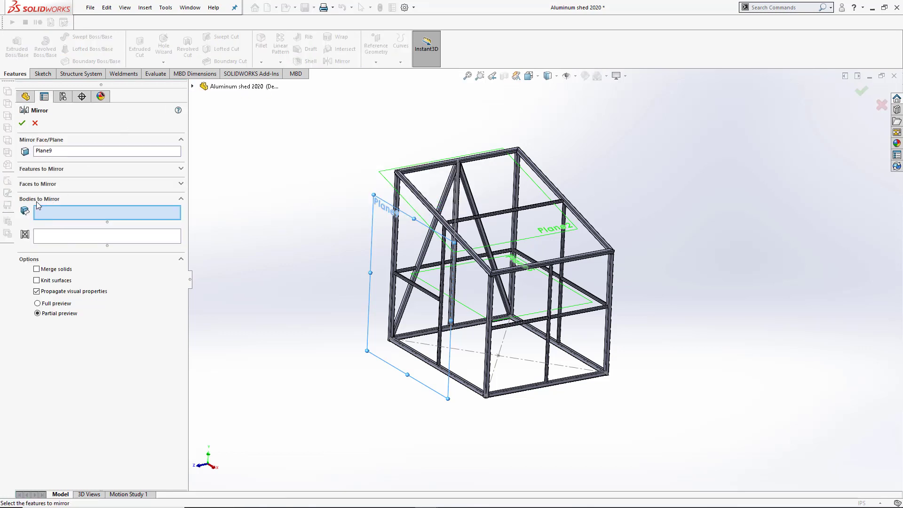
{"action": "left_click", "coordinate": [42, 237]}
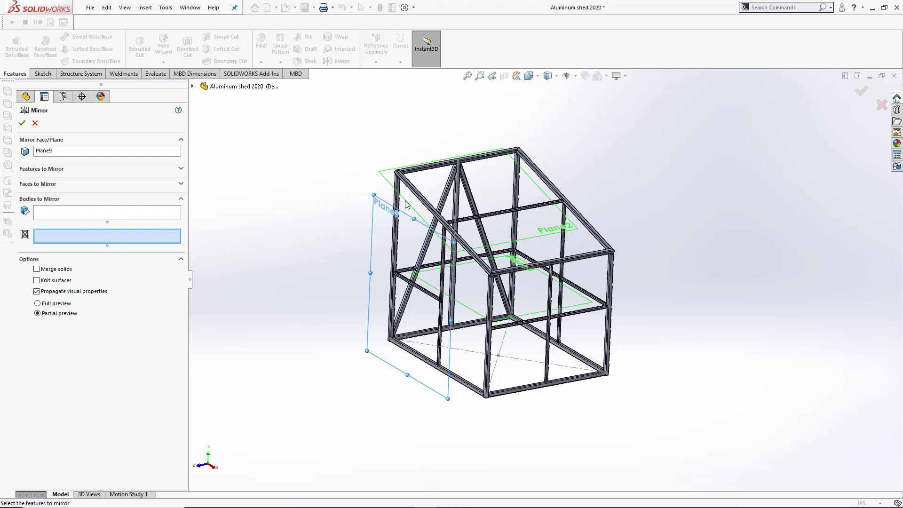
{"action": "left_click", "coordinate": [431, 175]}
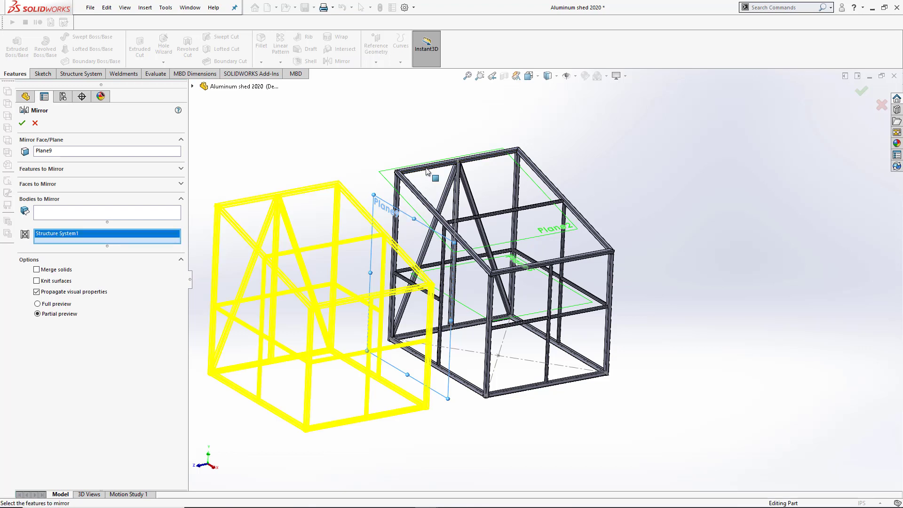
{"action": "left_click", "coordinate": [23, 123]}
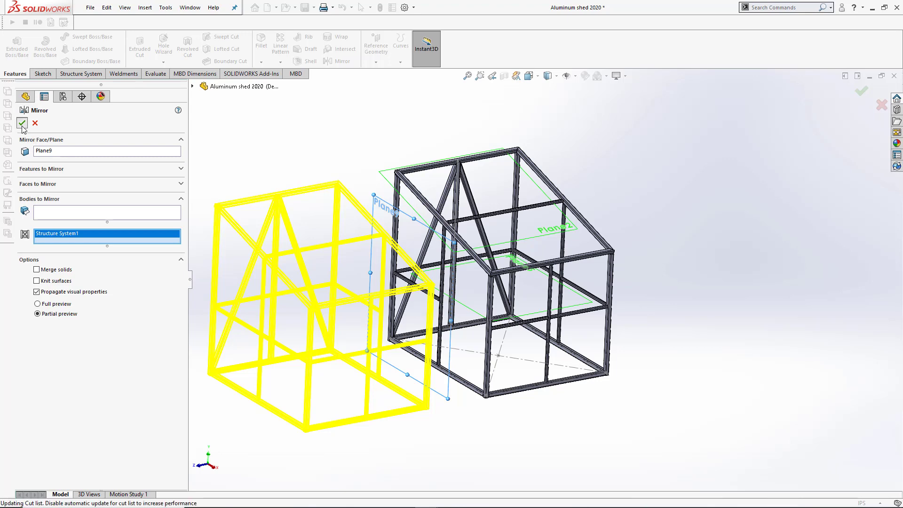
In a new Structure System2, add a between-members secondary member joining the two roof rails, length ratios 0 and 0
{"action": "left_click", "coordinate": [81, 74]}
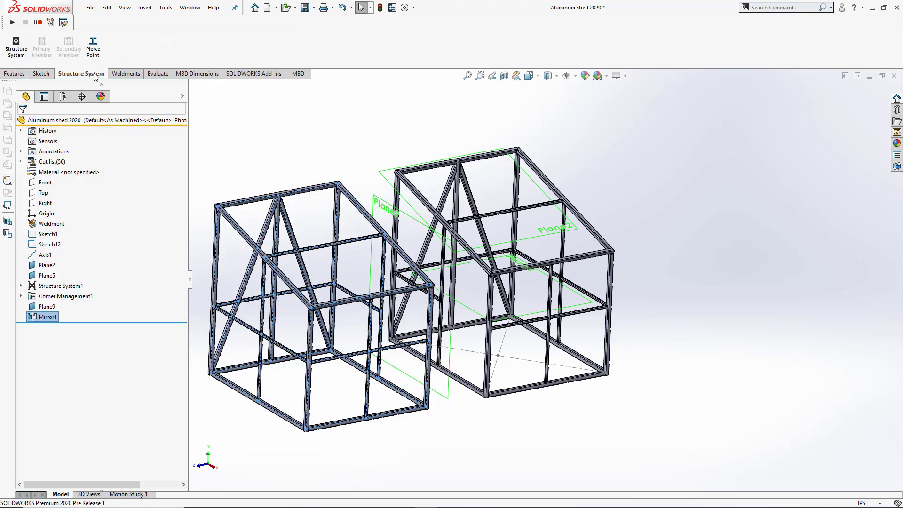
{"action": "left_click", "coordinate": [21, 47]}
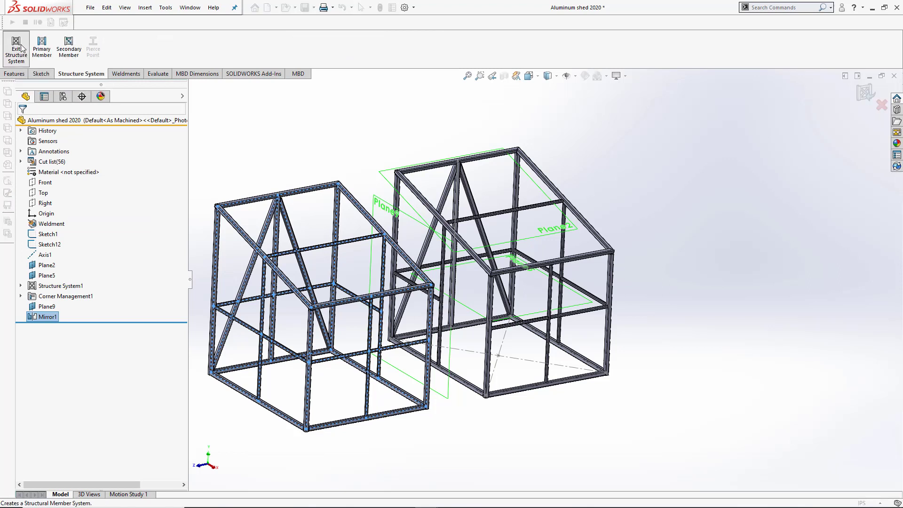
{"action": "left_click", "coordinate": [71, 52]}
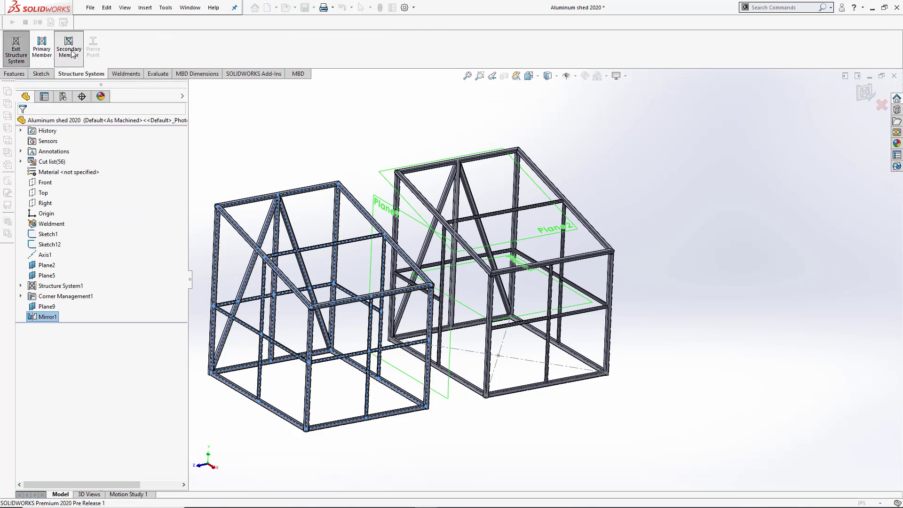
{"action": "left_click", "coordinate": [53, 175]}
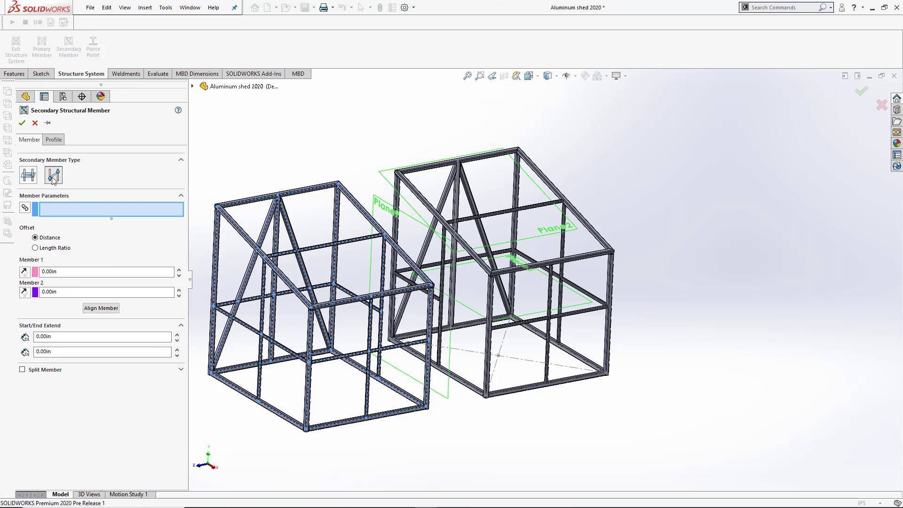
{"action": "left_click", "coordinate": [353, 201]}
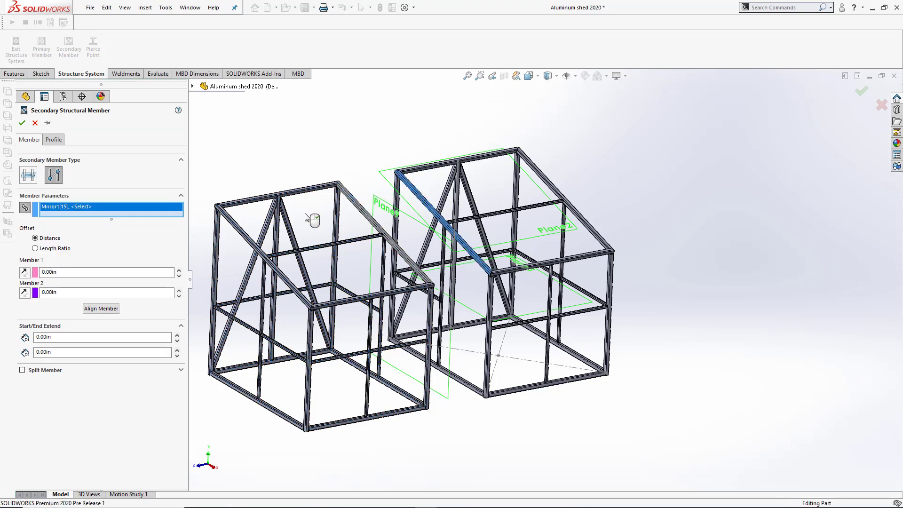
{"action": "left_click", "coordinate": [58, 256]}
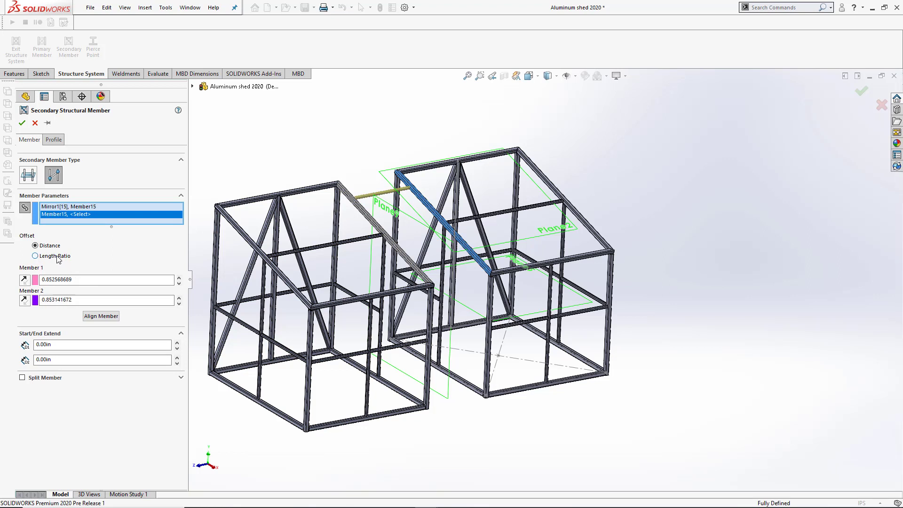
{"action": "double_click", "coordinate": [85, 280]}
{"action": "type", "text": "0"}
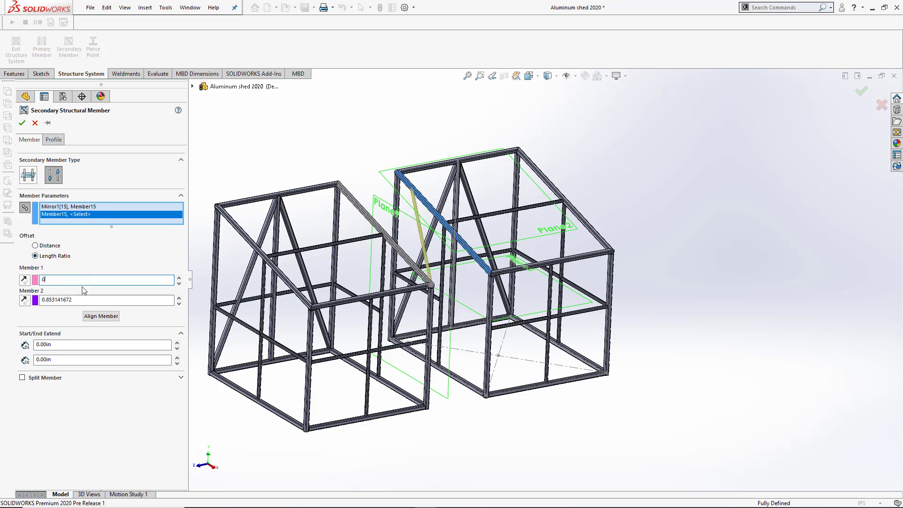
{"action": "double_click", "coordinate": [80, 300]}
{"action": "type", "text": "0"}
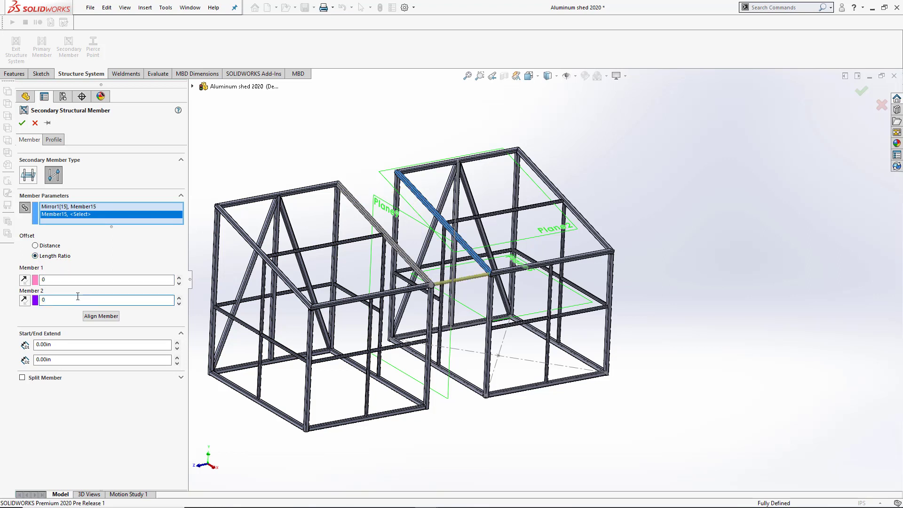
{"action": "left_click", "coordinate": [53, 140]}
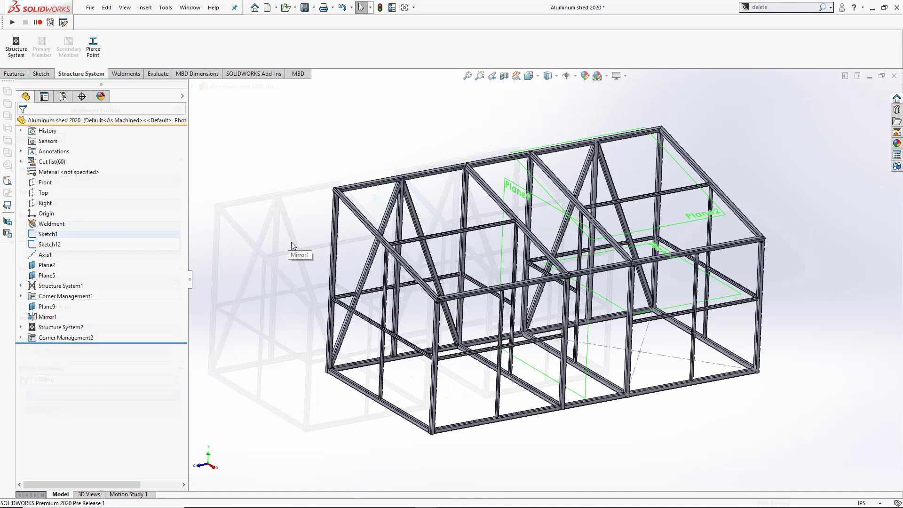
Use Delete/Keep Body to delete the mirrored front rail body Mirror1[22]
{"action": "left_click", "coordinate": [292, 246]}
{"action": "type", "text": "delete"}
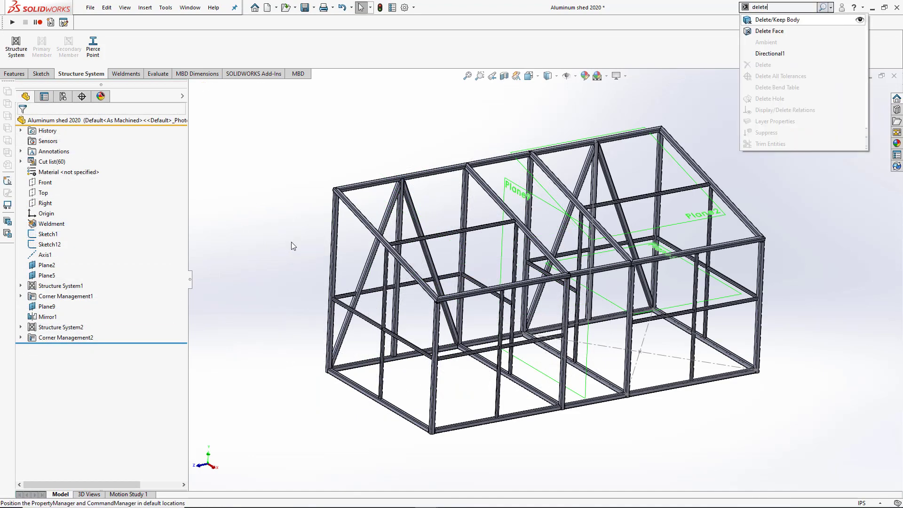
{"action": "key", "text": "Return"}
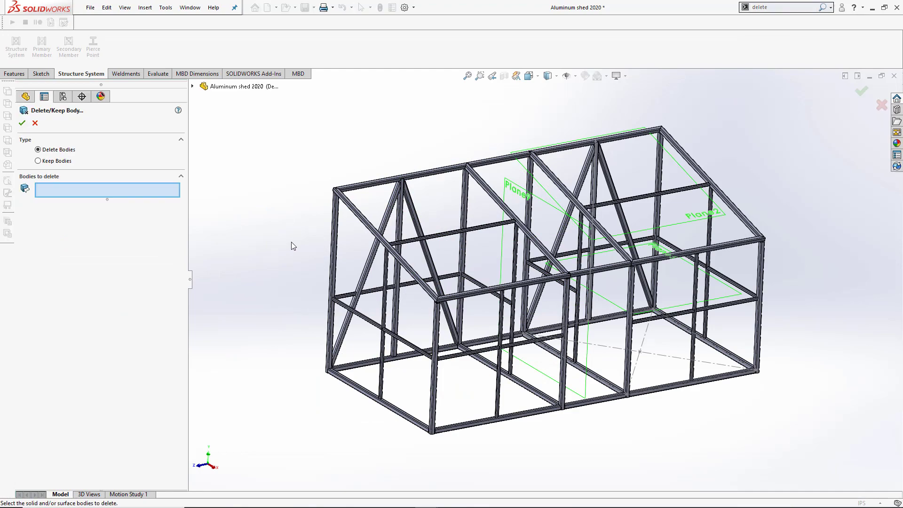
{"action": "scroll", "coordinate": [463, 365], "scroll_direction": "up", "scroll_amount": 5}
{"action": "left_click", "coordinate": [475, 362]}
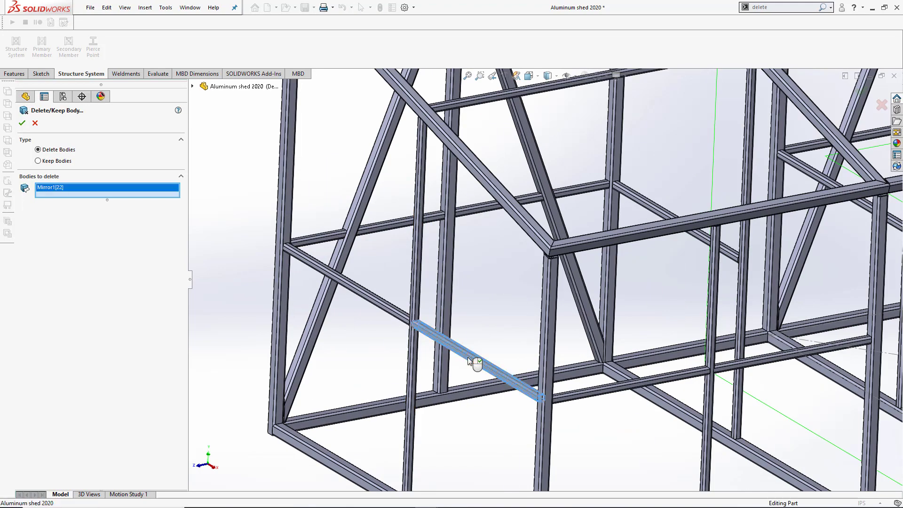
{"action": "key", "text": "Return"}
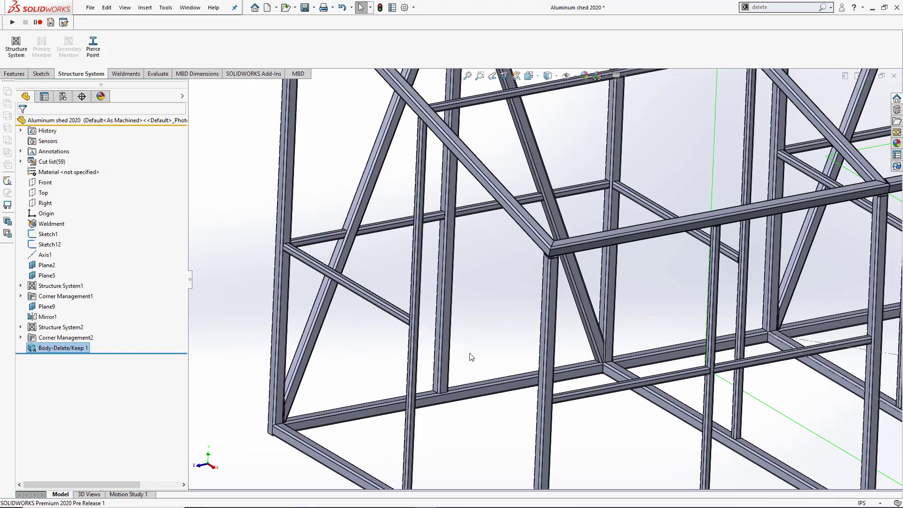
{"action": "scroll", "coordinate": [476, 353], "scroll_direction": "down", "scroll_amount": 10}
{"action": "middle_click_drag", "start_coordinate": [477, 349], "coordinate": [369, 379], "text": "ctrl"}
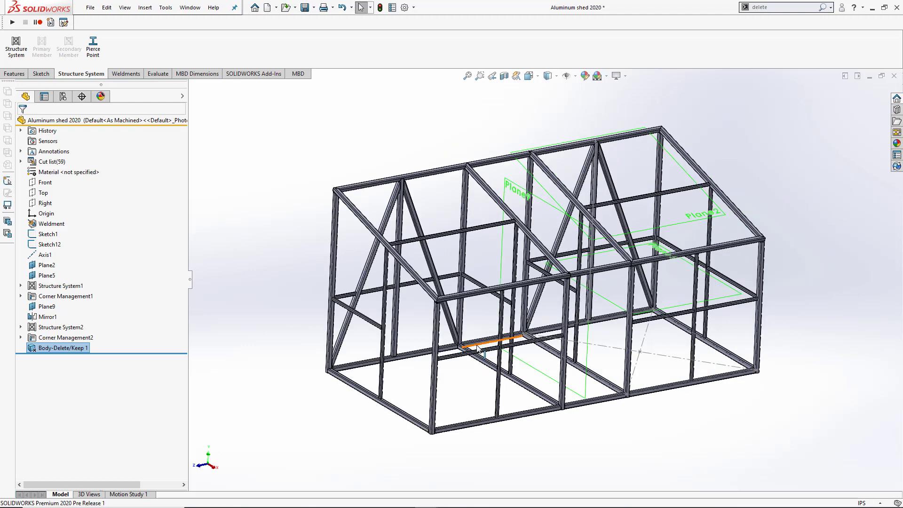